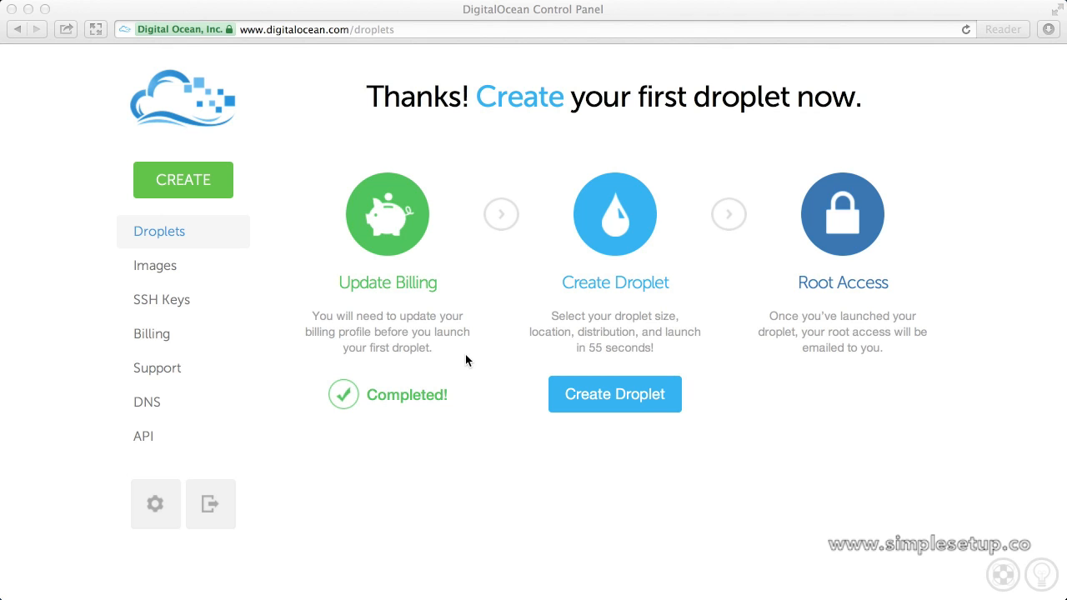
Start a new droplet with the blue Create Droplet button.
left_click(594, 396)
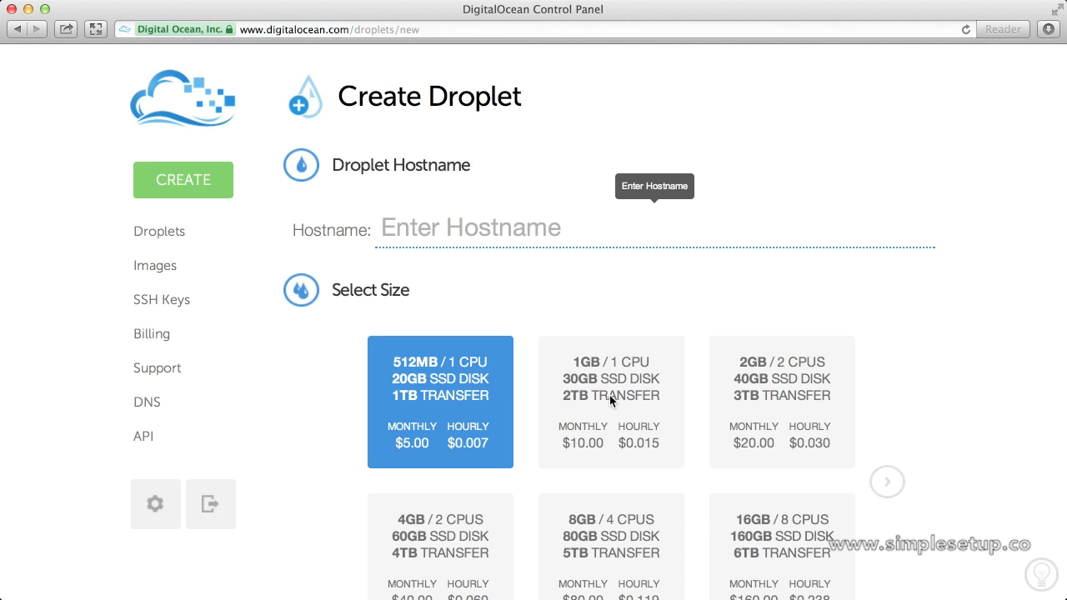
type("www")
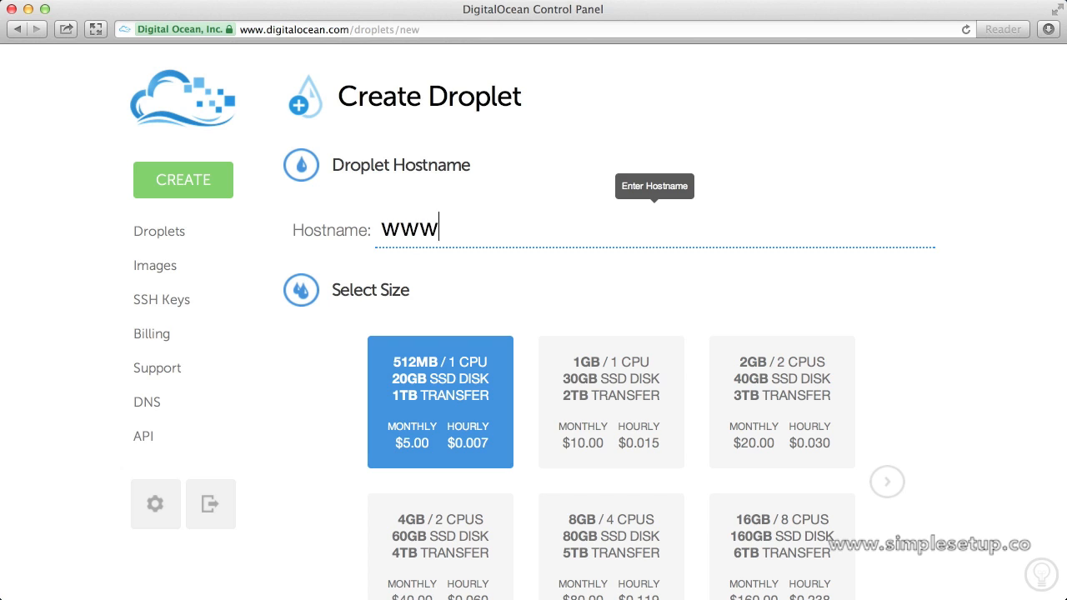
type(".simples")
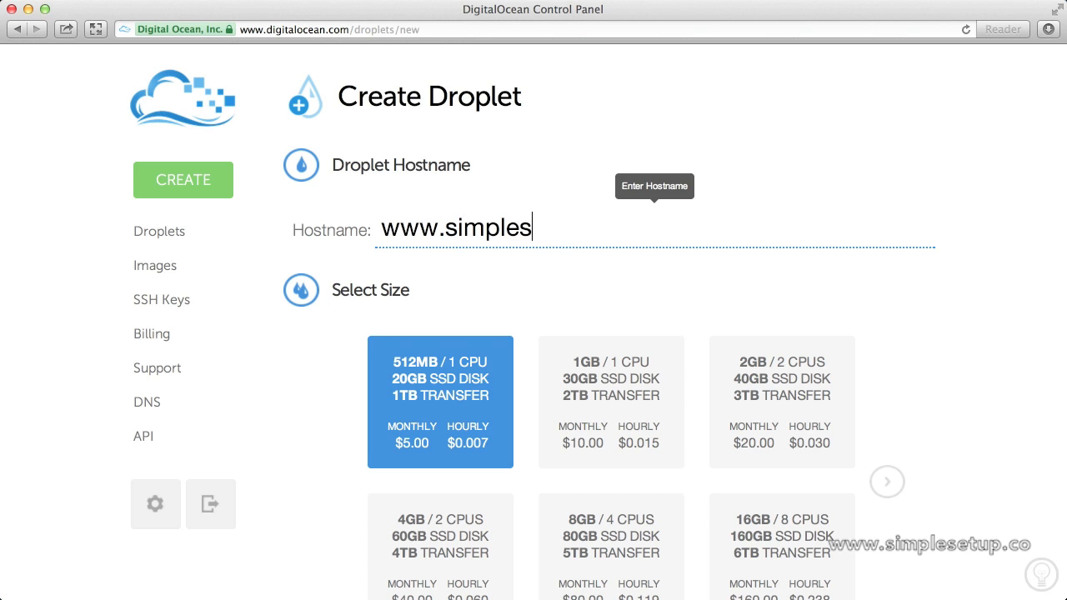
type("etup.me")
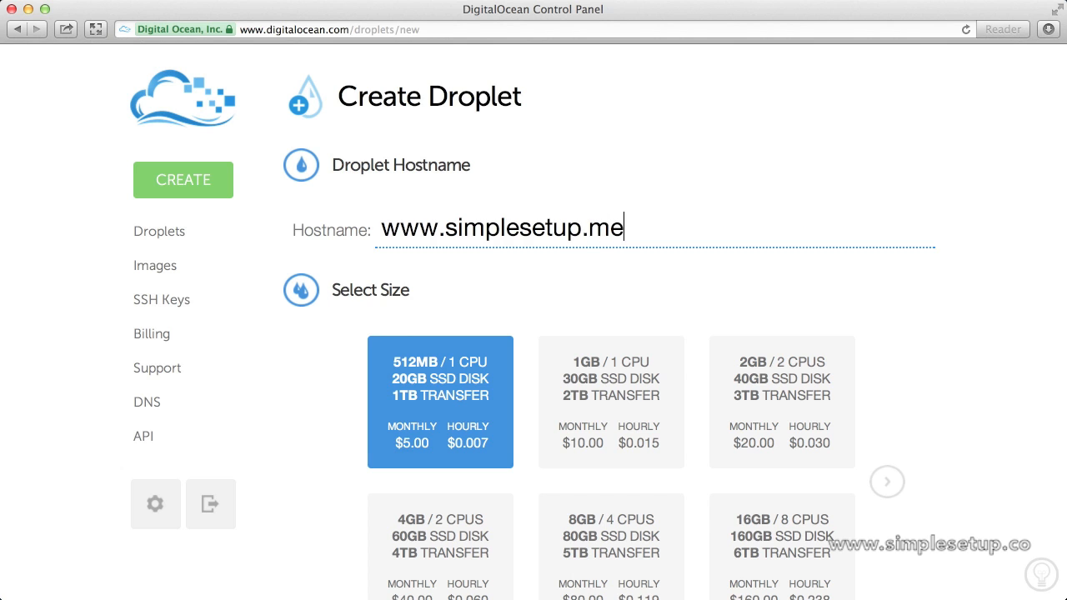
scroll(537, 449, "down", 5)
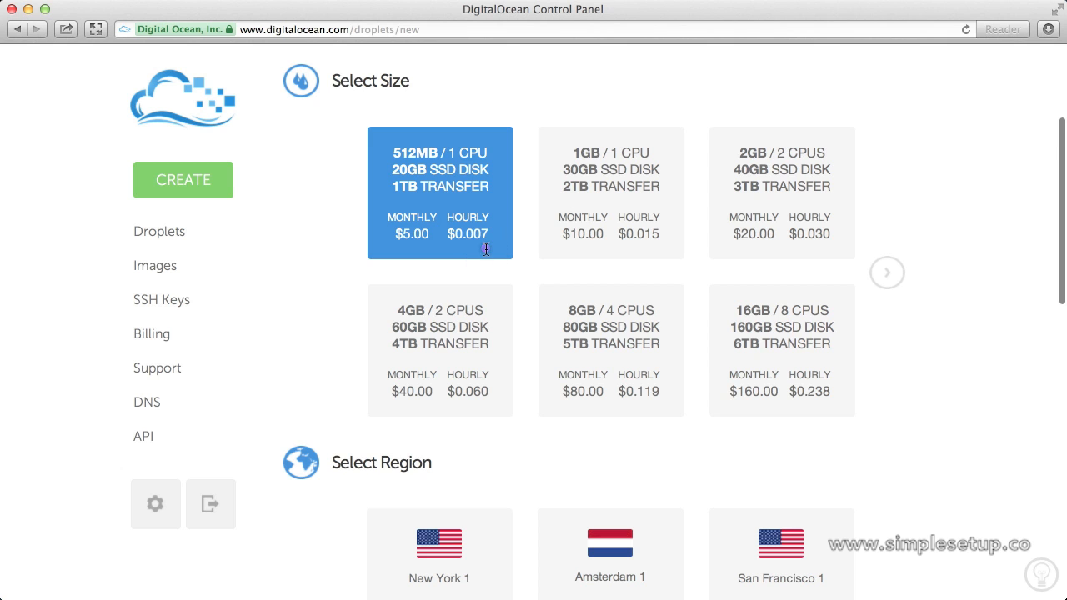
scroll(486, 249, "down", 8)
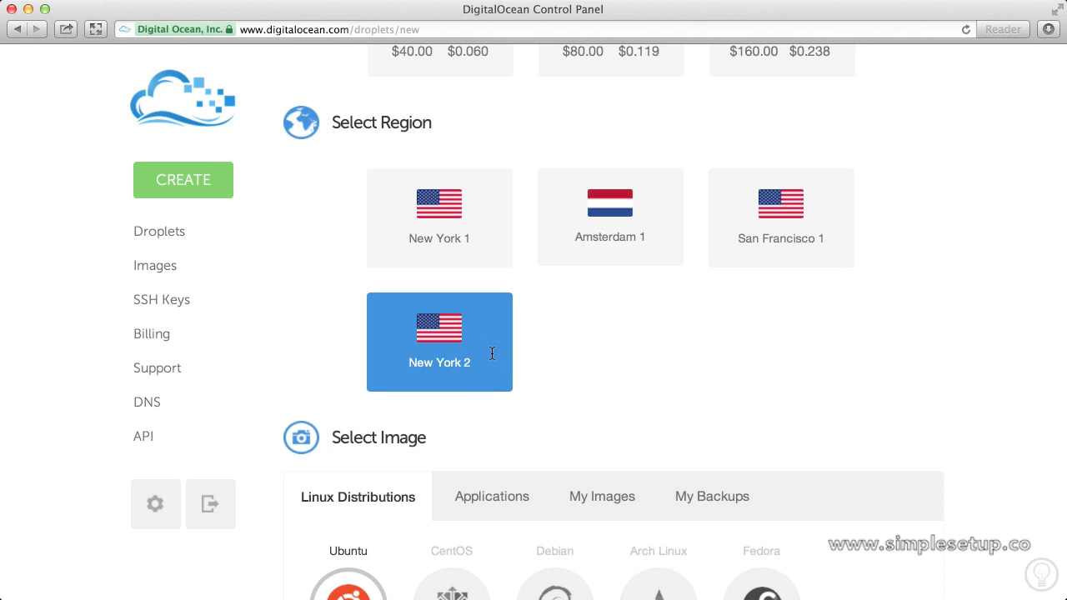
scroll(492, 354, "down", 4)
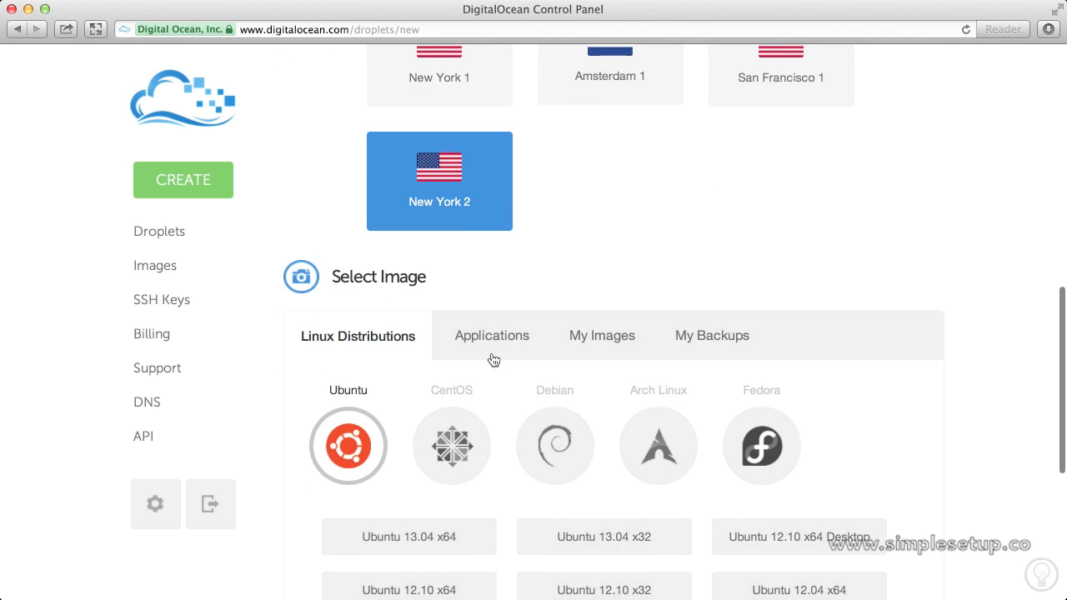
left_click(493, 357)
scroll(491, 358, "down", 3)
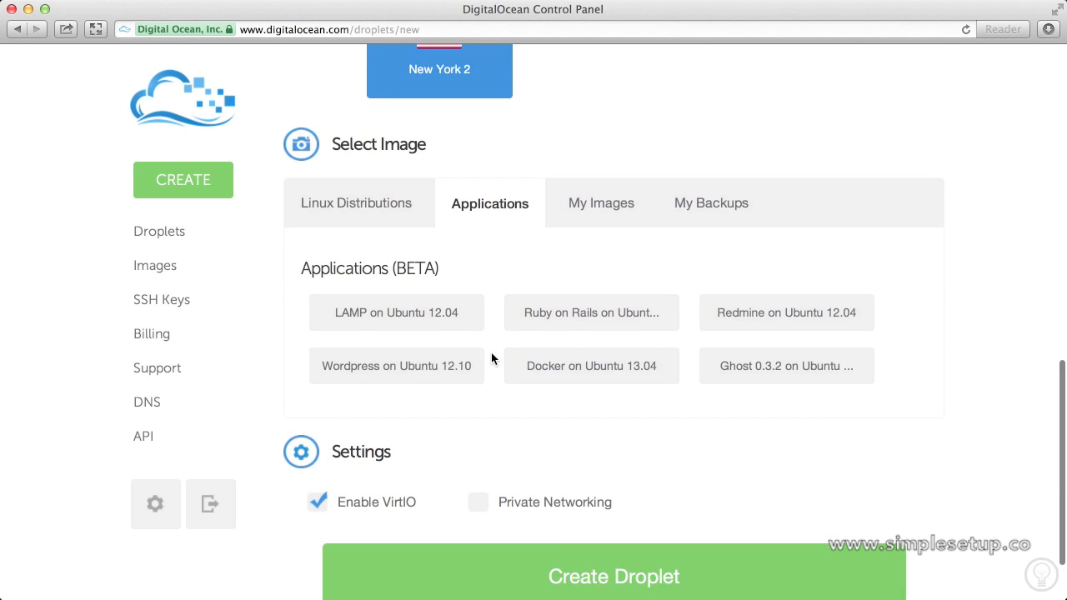
left_click(759, 370)
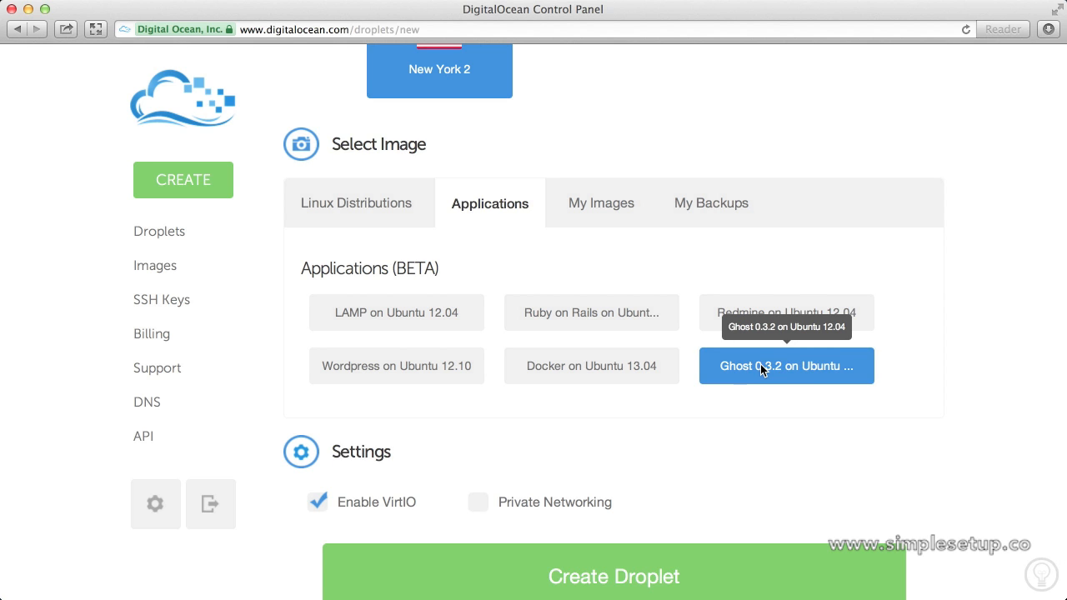
scroll(760, 369, "down", 2)
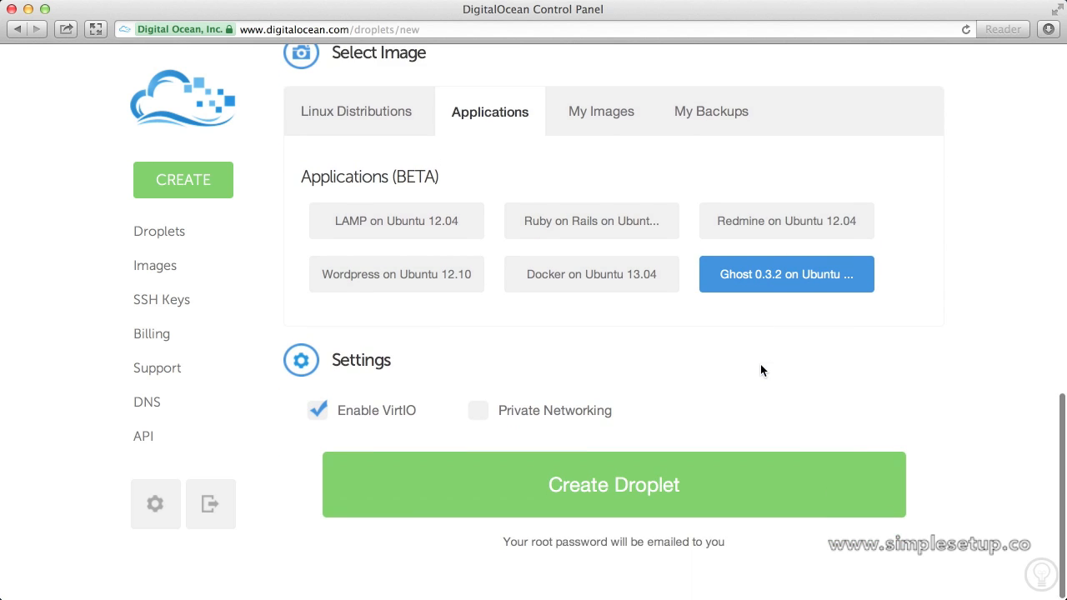
left_click(711, 472)
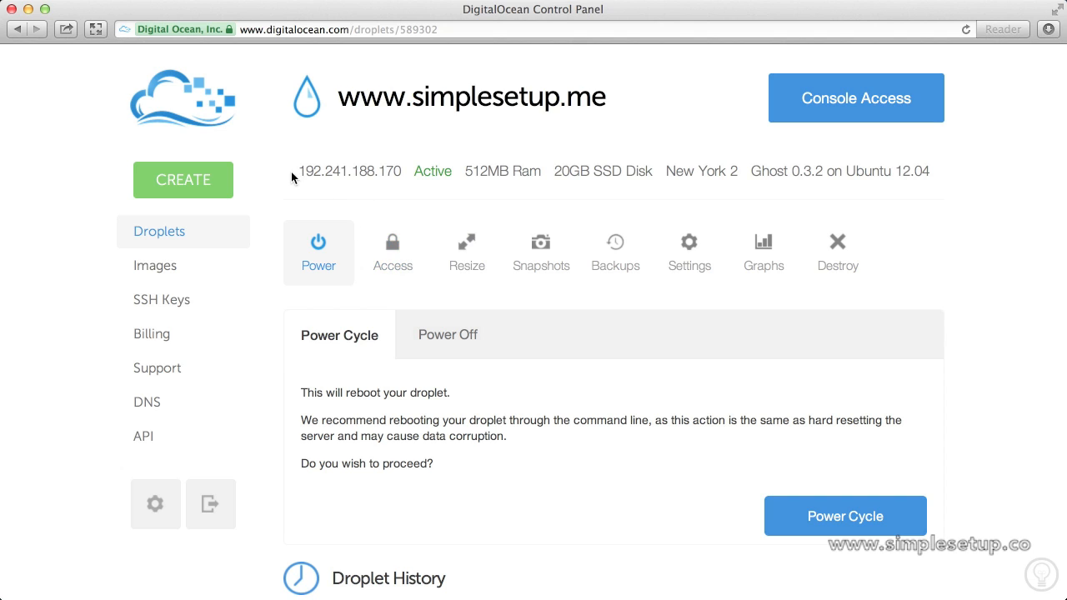
Copy the droplet's IP 192.241.188.170 into Safari's address bar and load it.
left_click_drag(295, 170, 408, 172)
key("super+c")
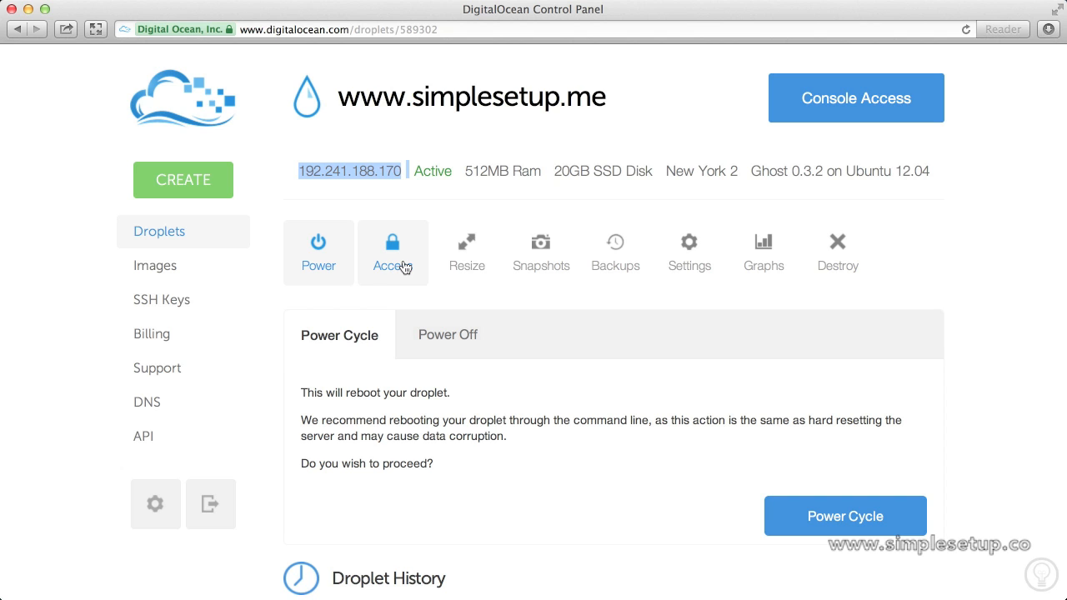
left_click(379, 34)
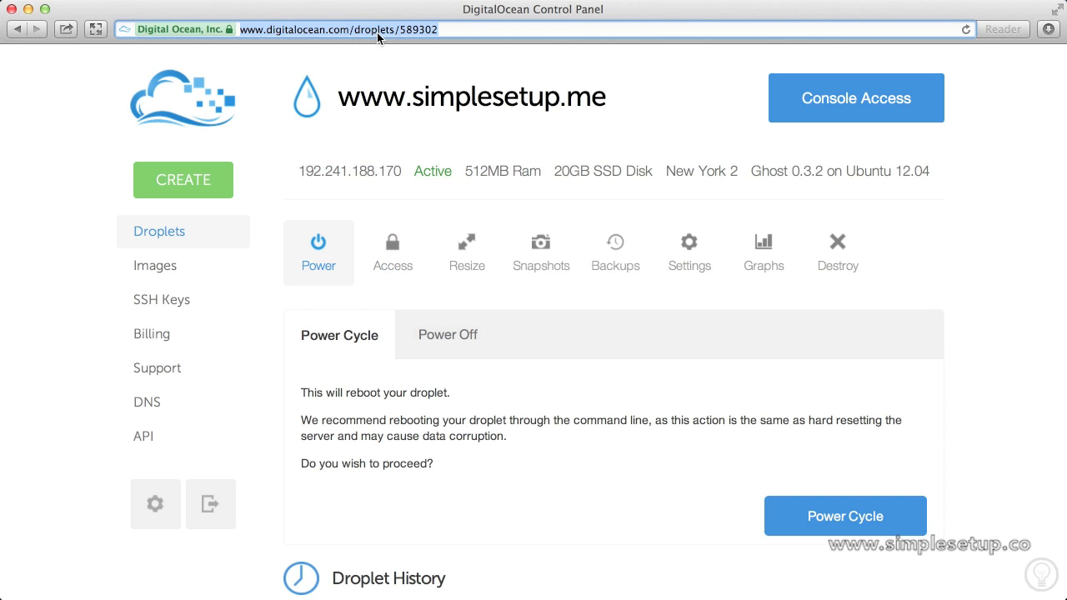
key("super+v")
key("BackSpace")
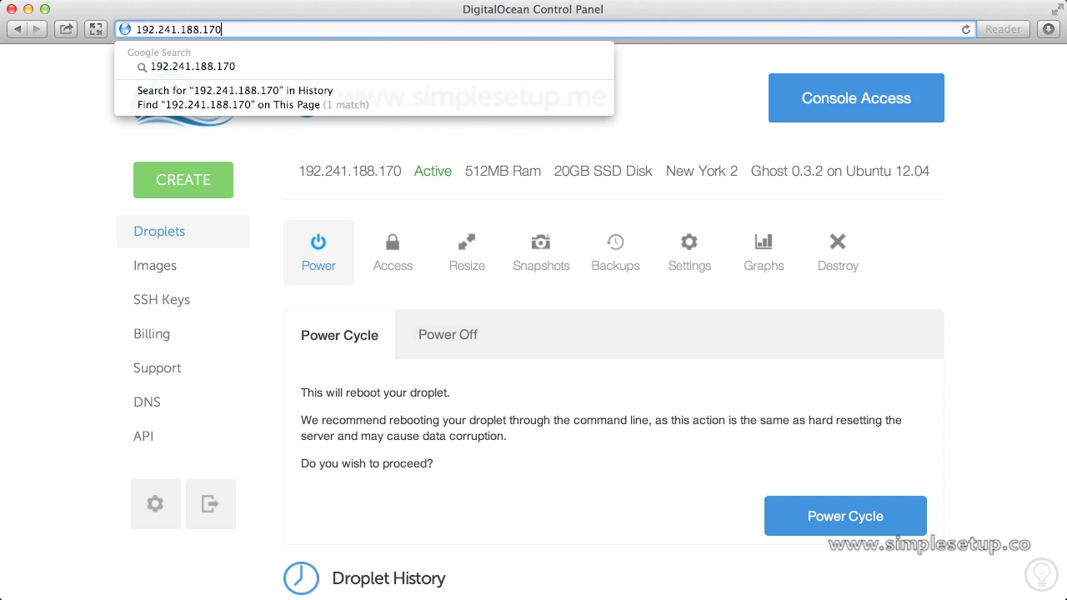
key("Return")
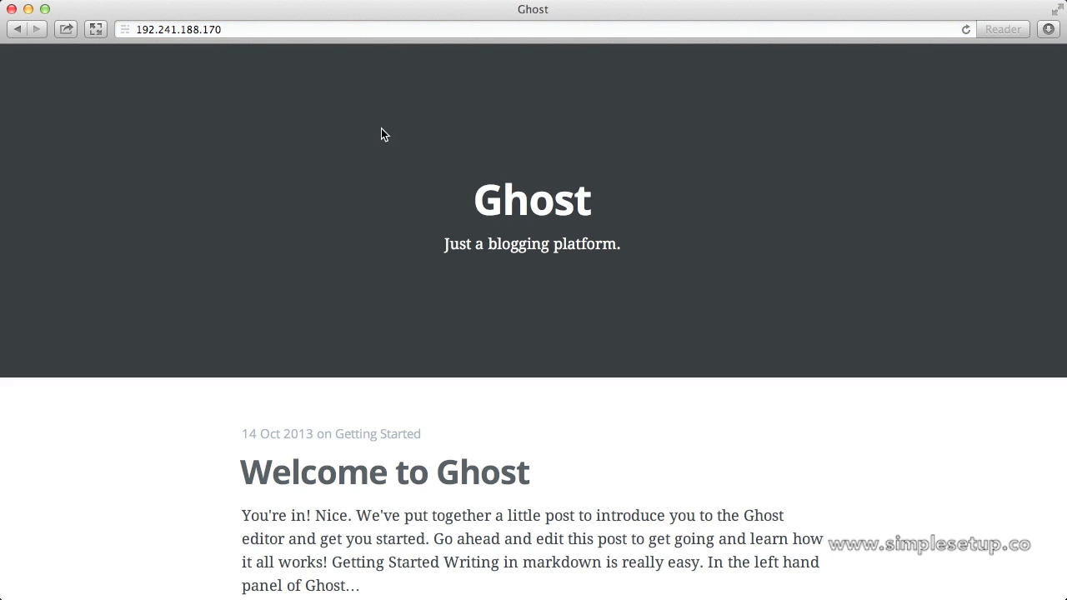
Change the address to 192.241.188.170/ghost/signup and load it.
scroll(436, 250, "down", 5)
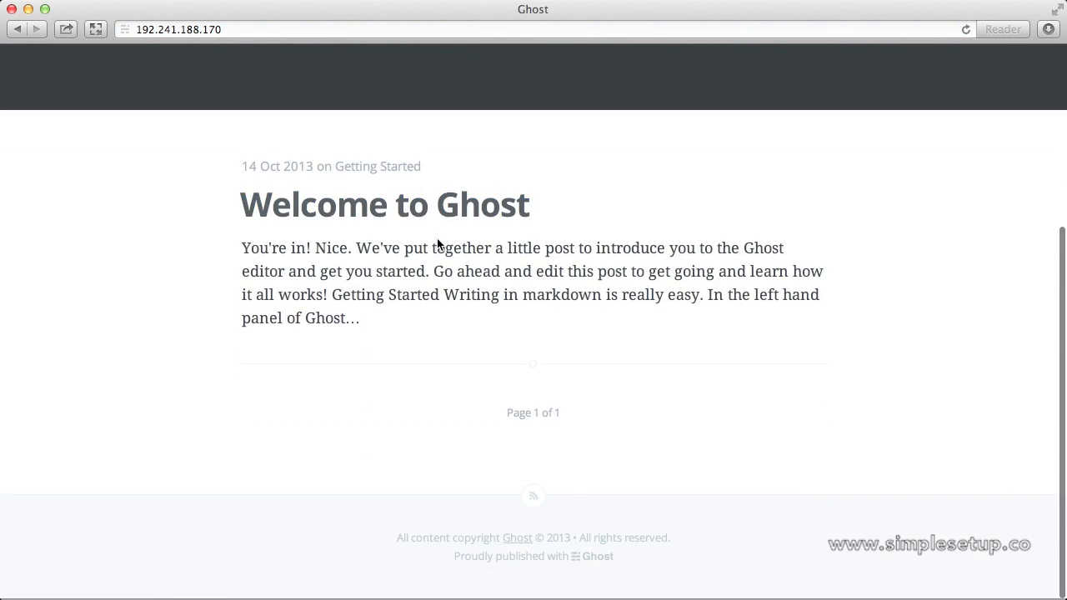
scroll(437, 239, "up", 5)
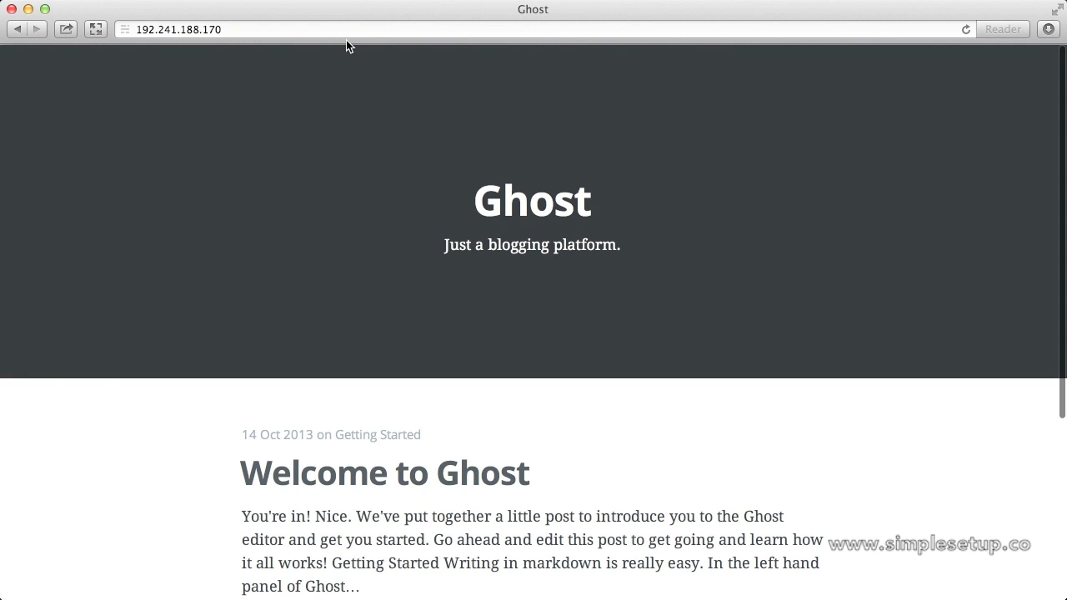
left_click(345, 29)
key("Right")
type("/")
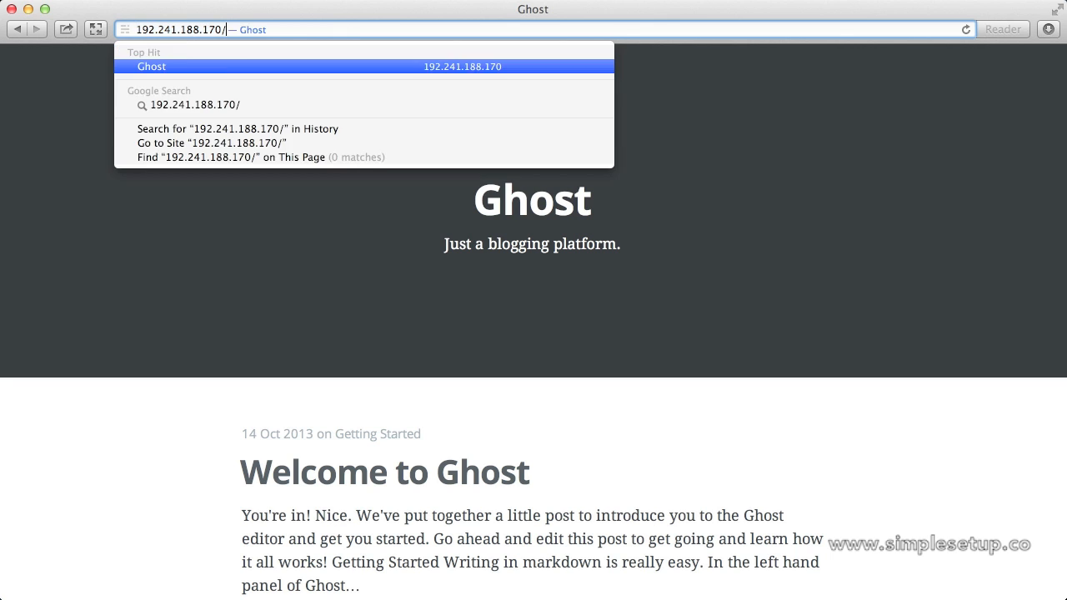
type("/")
key("BackSpace")
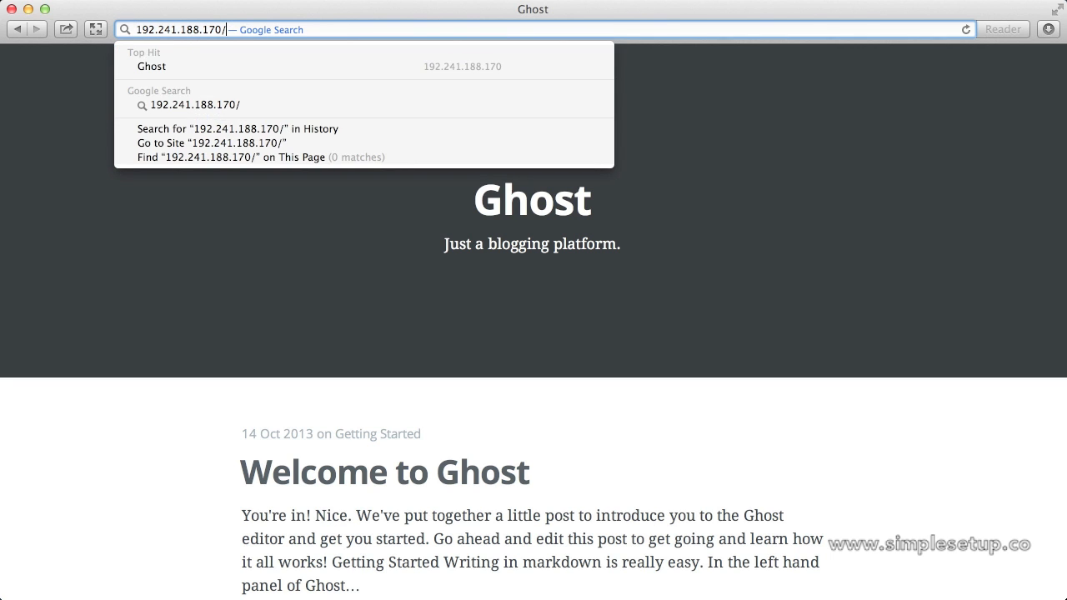
type("ghost")
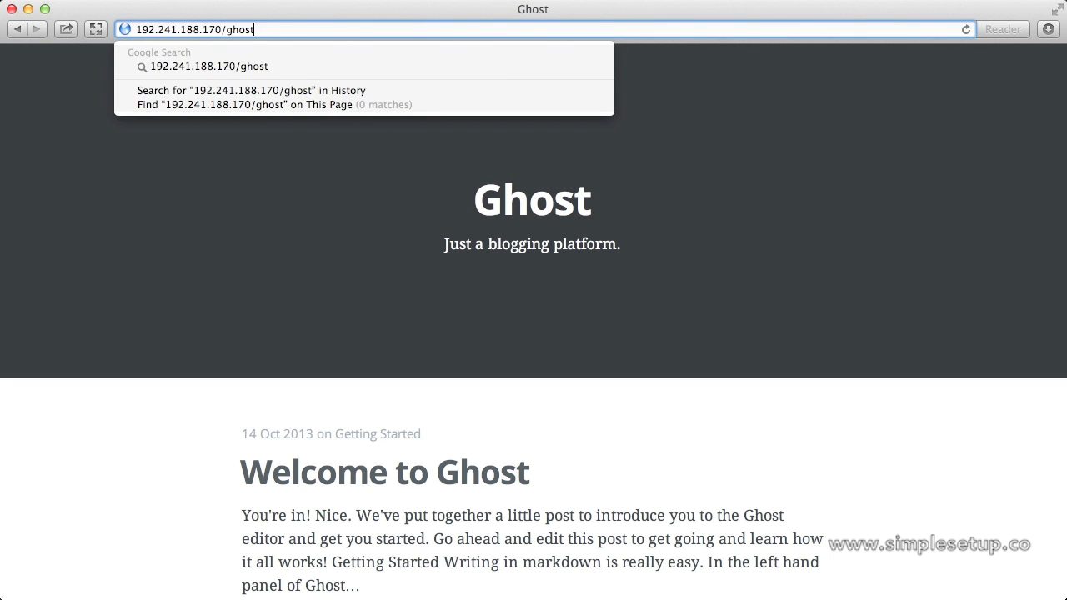
type("/signup")
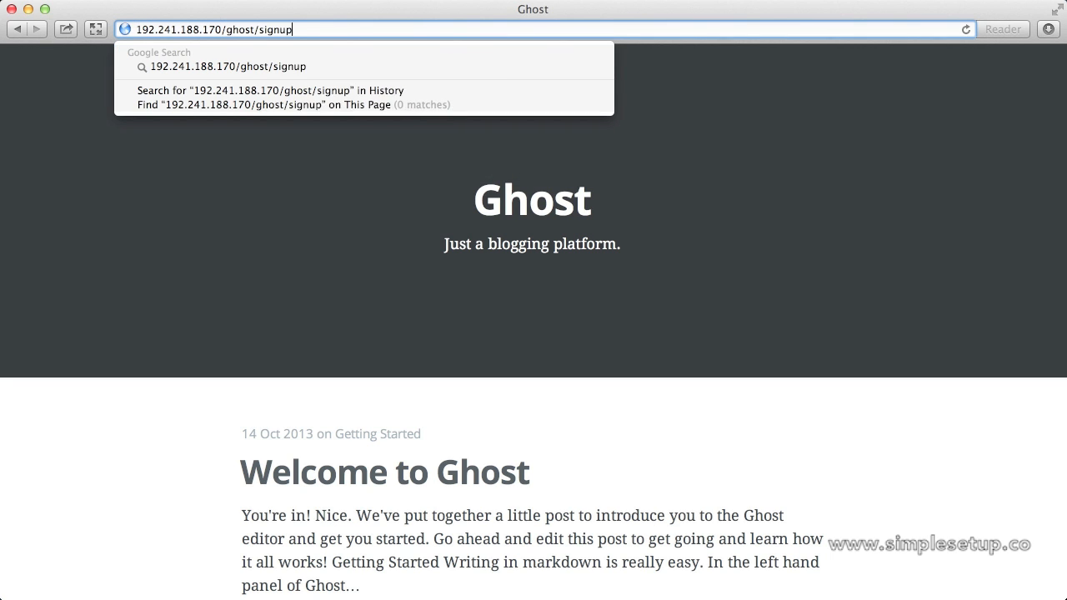
key("Return")
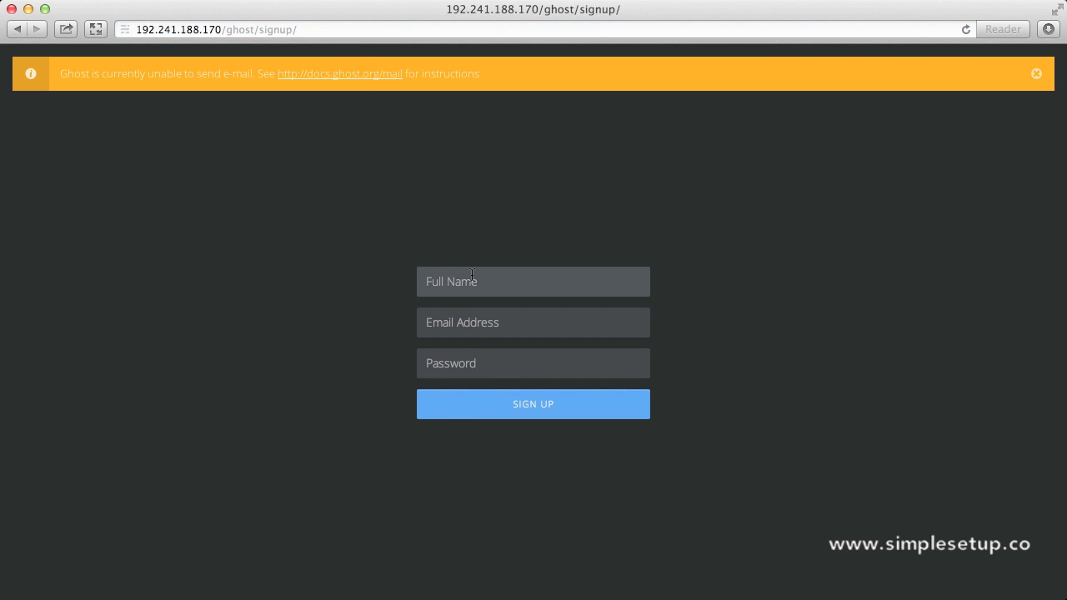
Sign up the Ghost admin with the owner's full name, e-mail address and a password.
left_click(472, 275)
key("Tab")
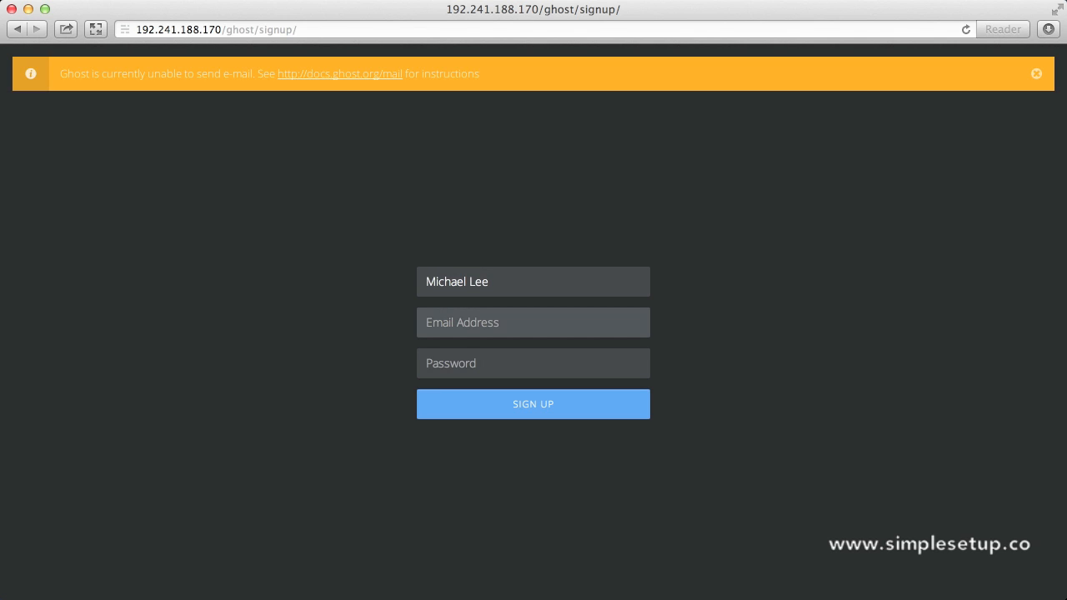
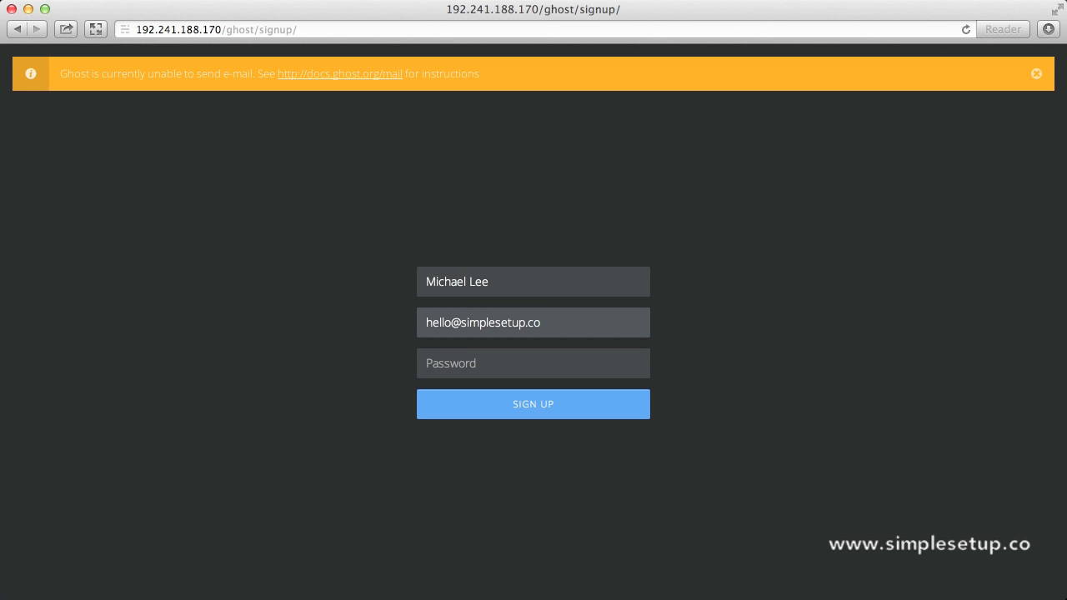
key("Tab")
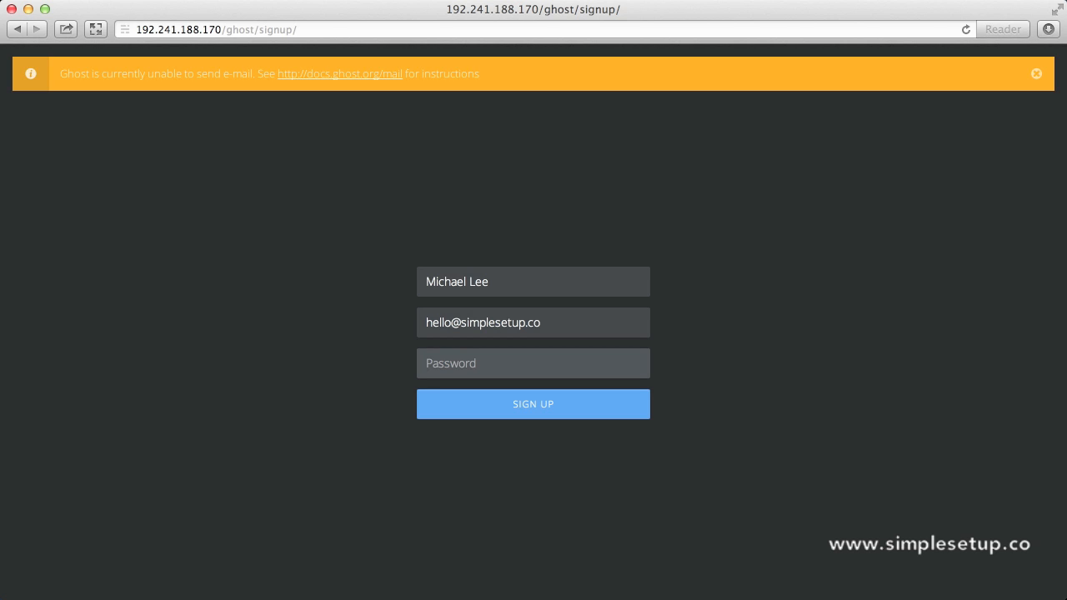
type("pa•••••••••")
left_click(517, 406)
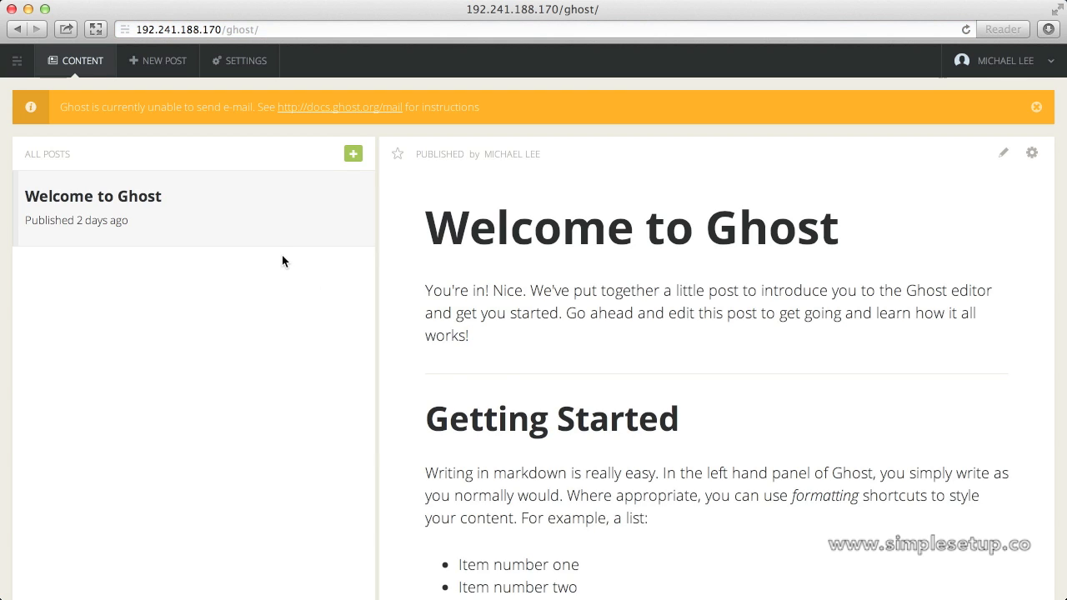
Write a post titled 'Writing with Ghost Blogging Platform' with a '#Captain's Log' heading and an install sentence.
left_click(157, 61)
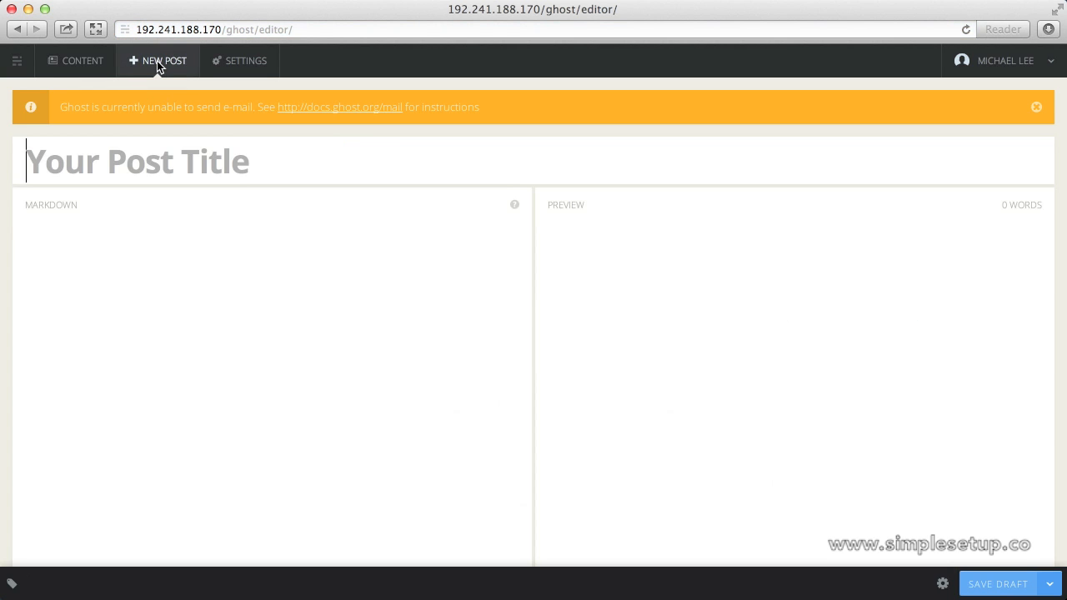
type("Wri")
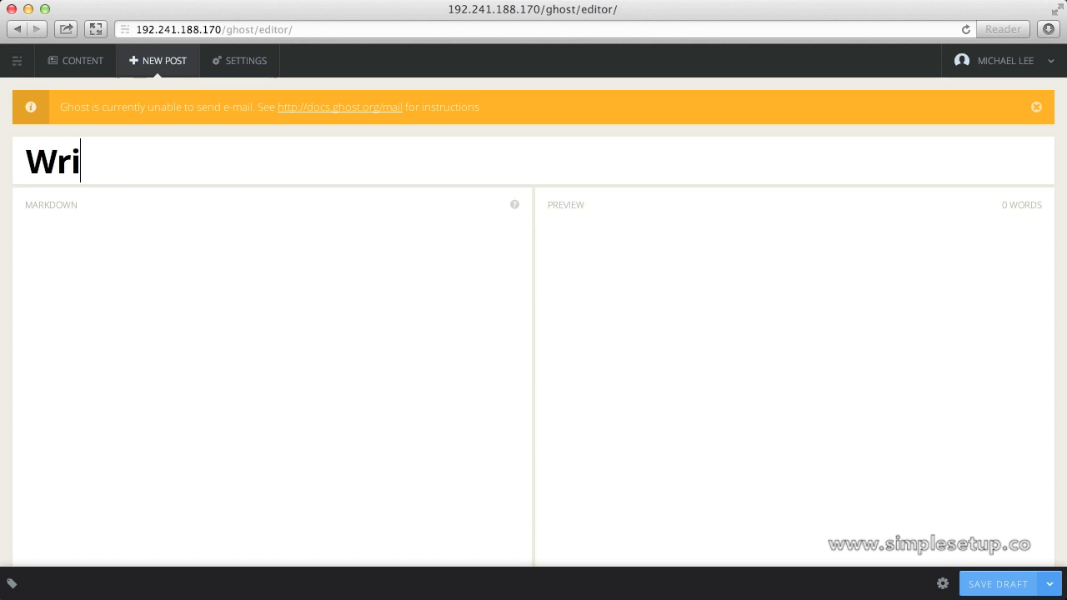
type("ting with ")
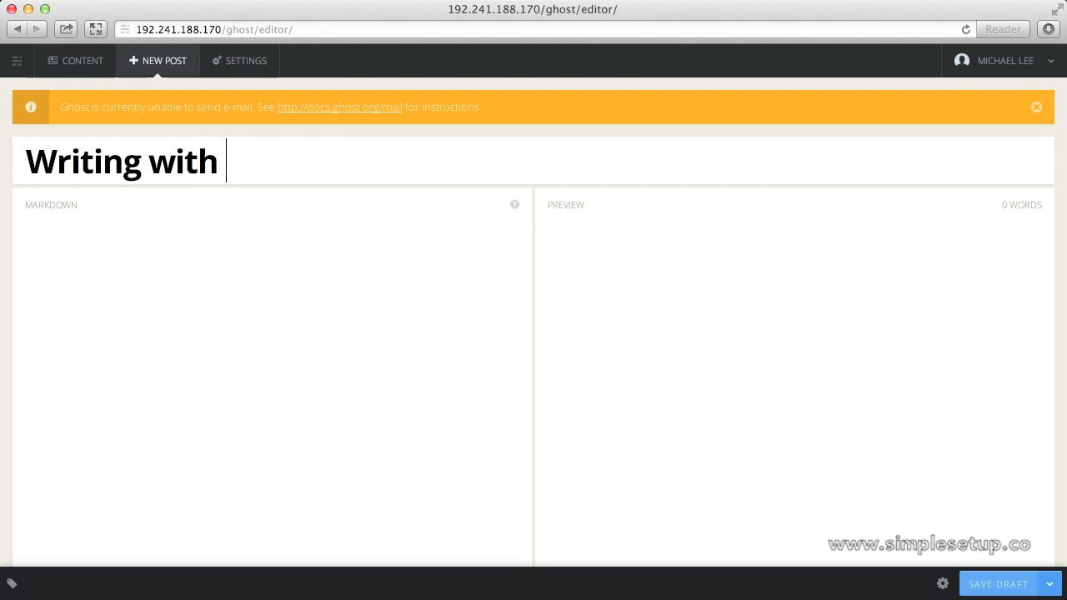
type("Ghost Blog")
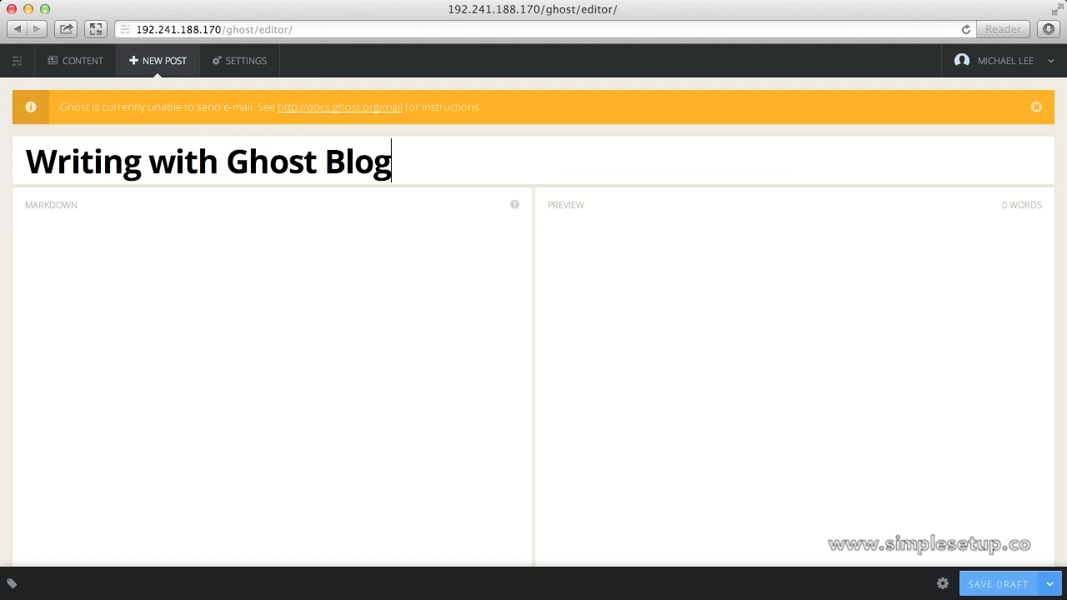
type("ging Platform")
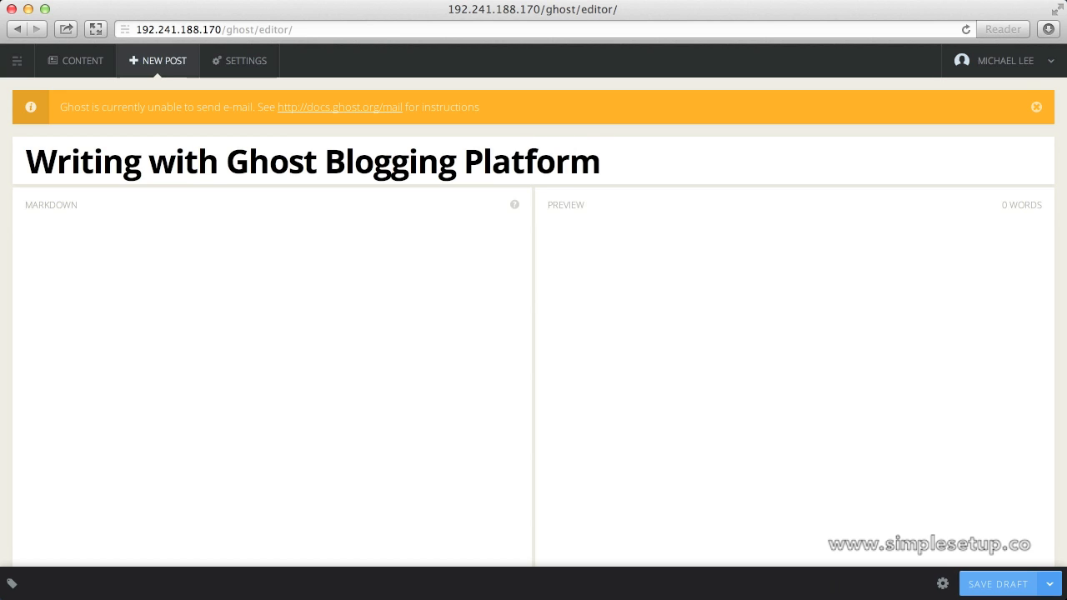
type("#Captain's ")
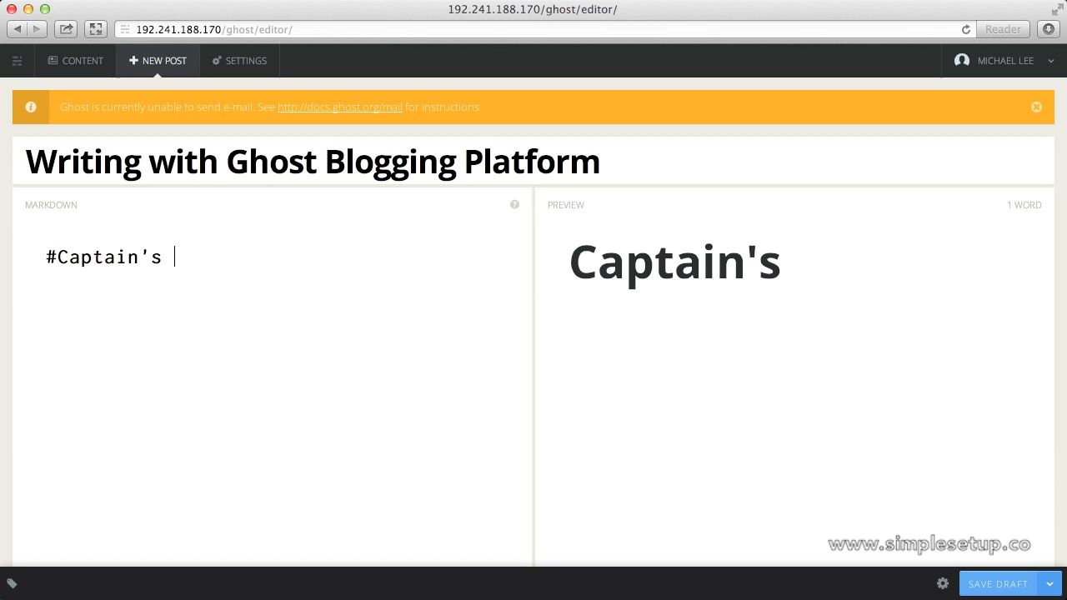
type("Log")
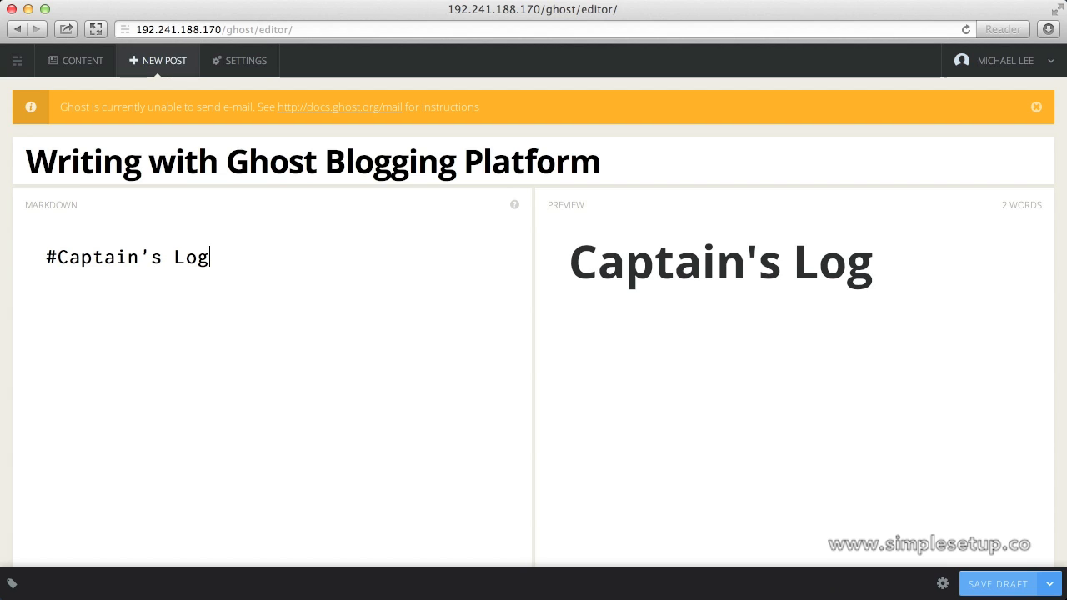
key("Return")
type("I just ")
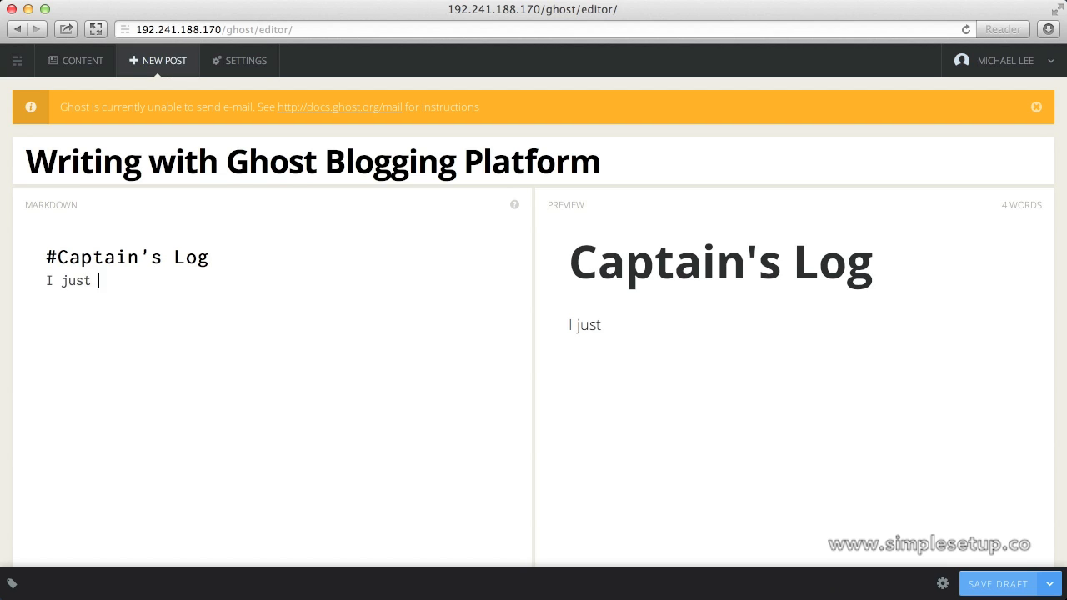
type("installed G")
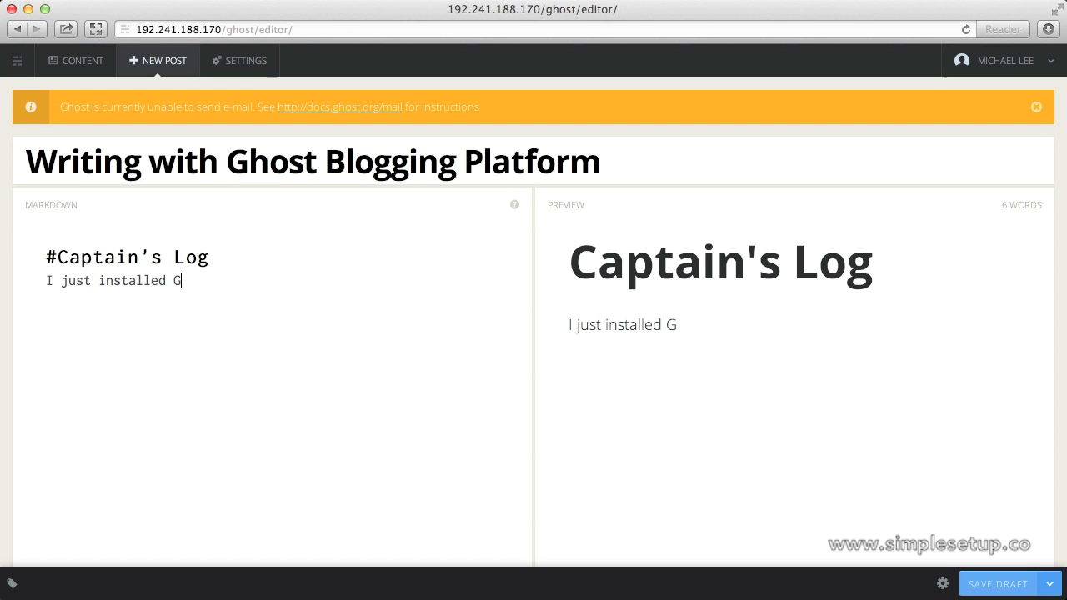
key("BackSpace")
type("the Ghos")
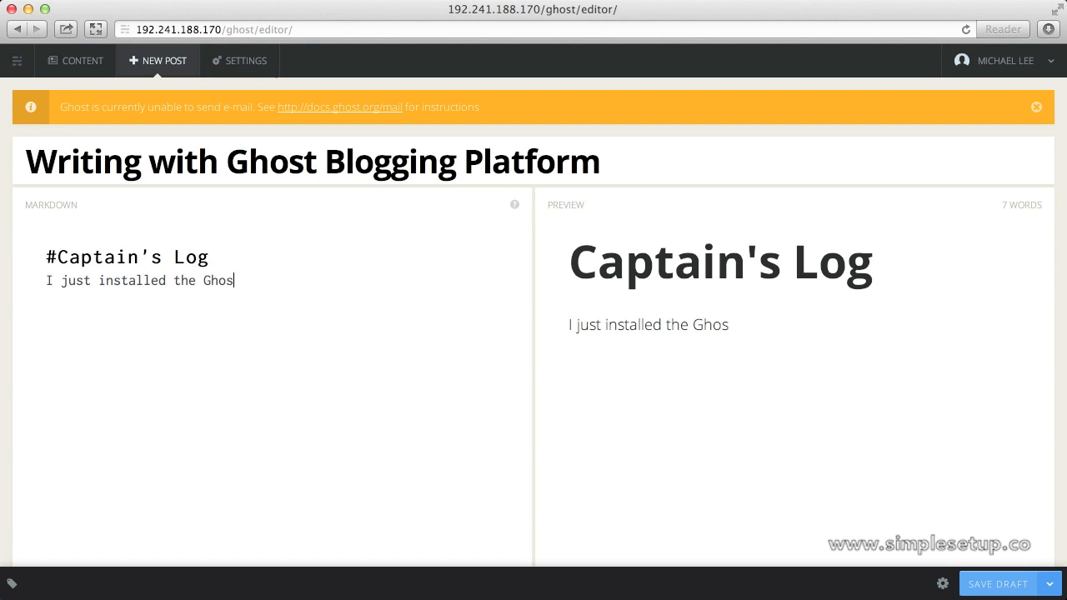
type("t Blogg")
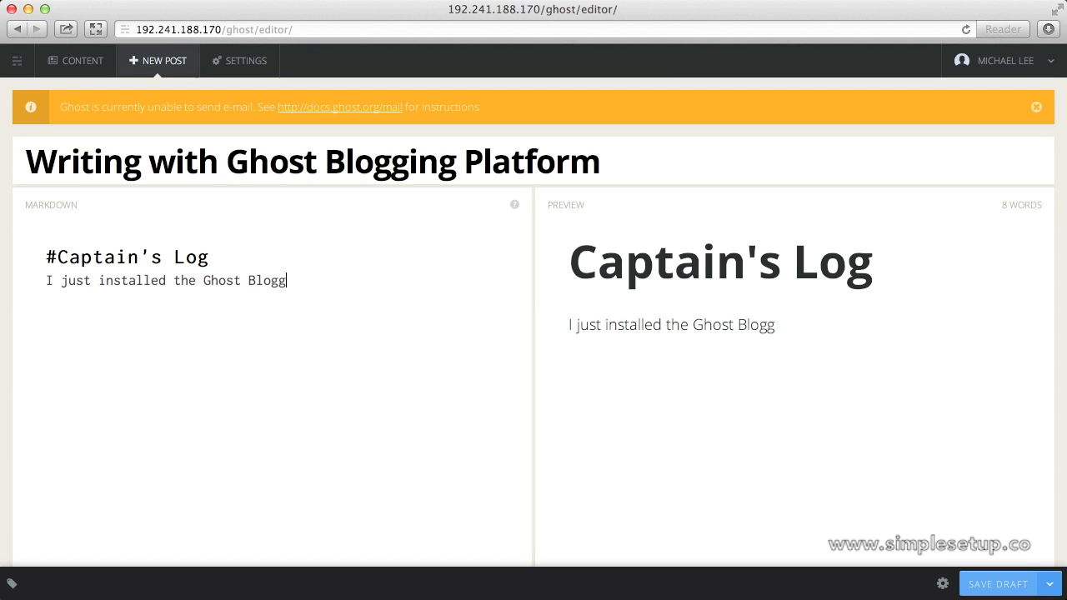
type("ing Platfor")
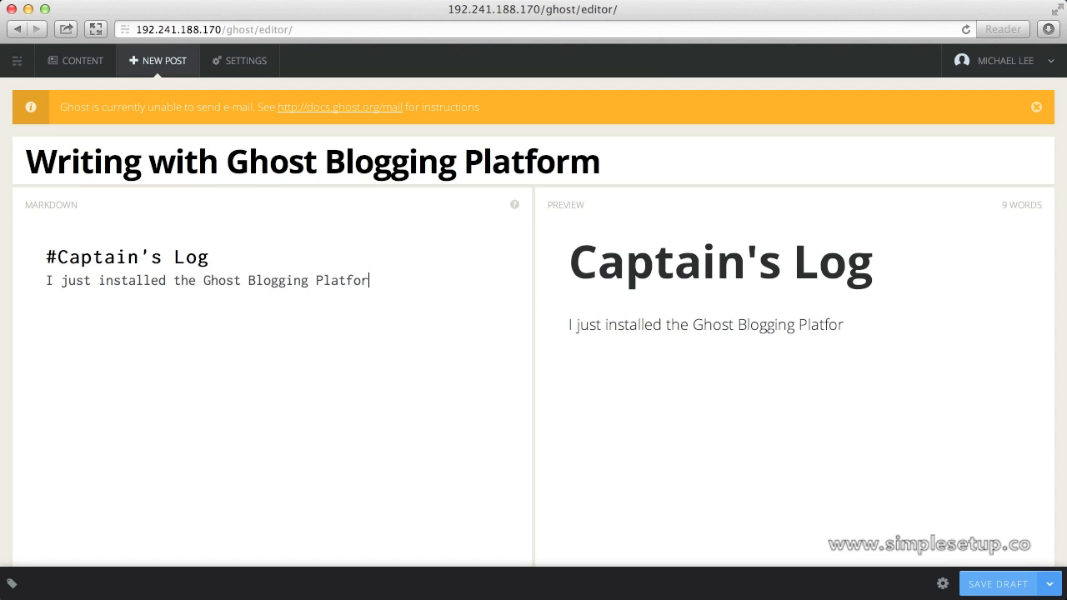
type("m on my D")
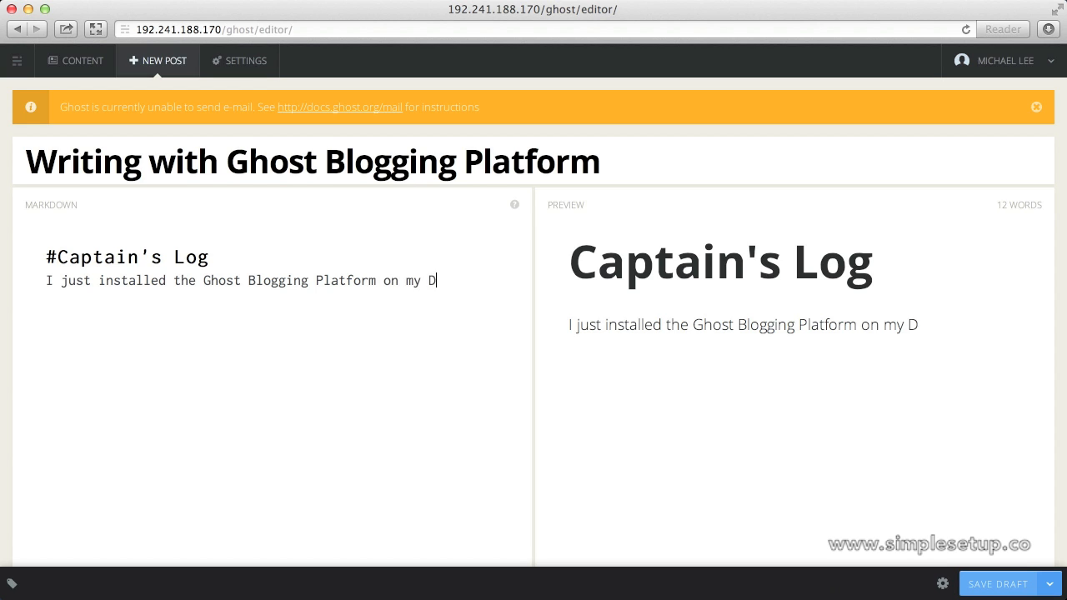
type("igital ")
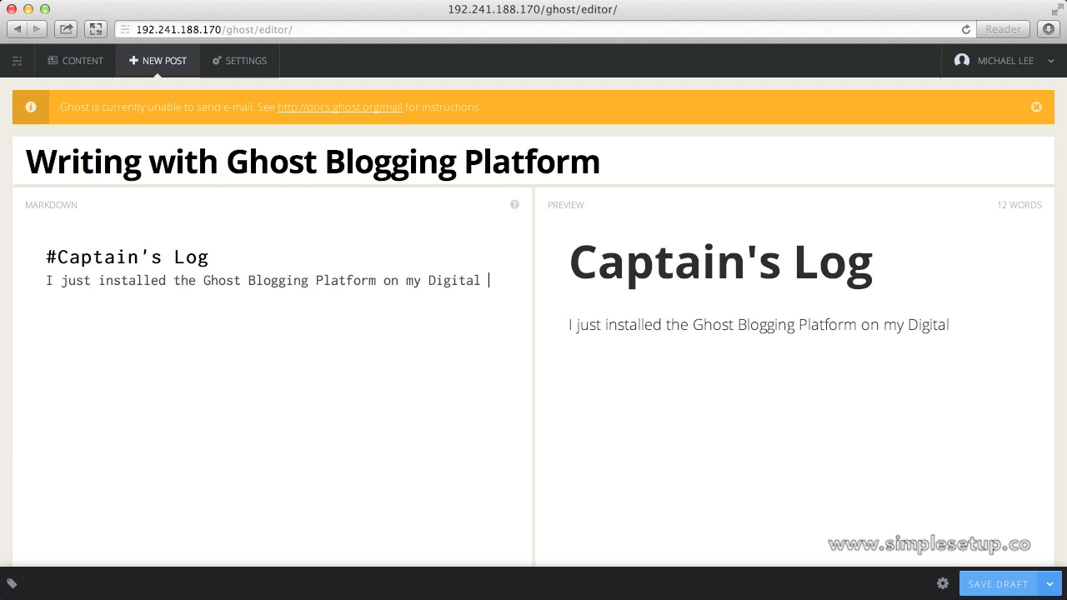
type("Ocean account using ")
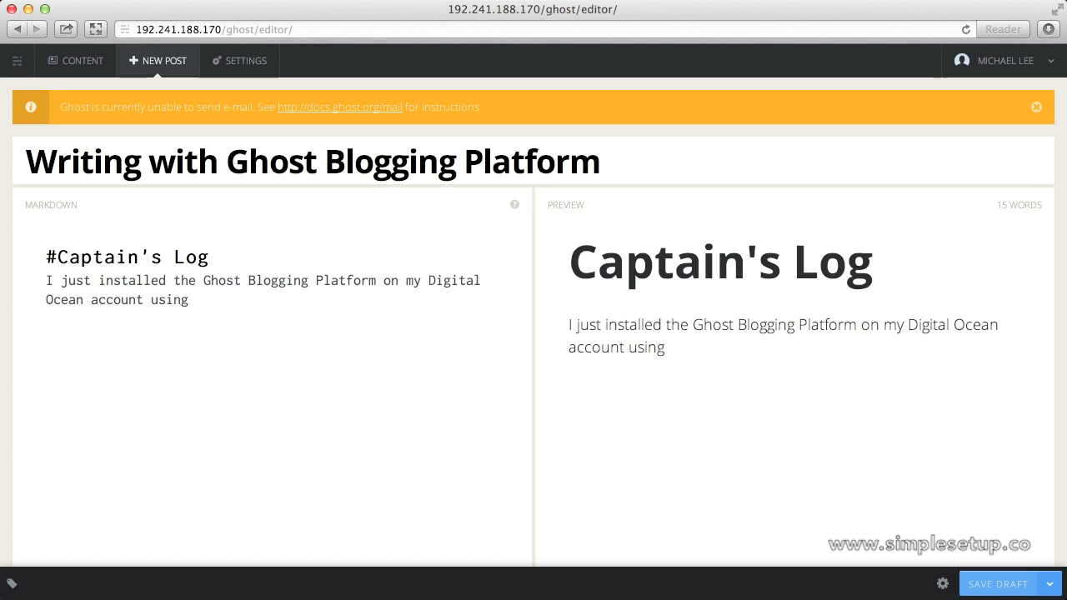
type("the one-")
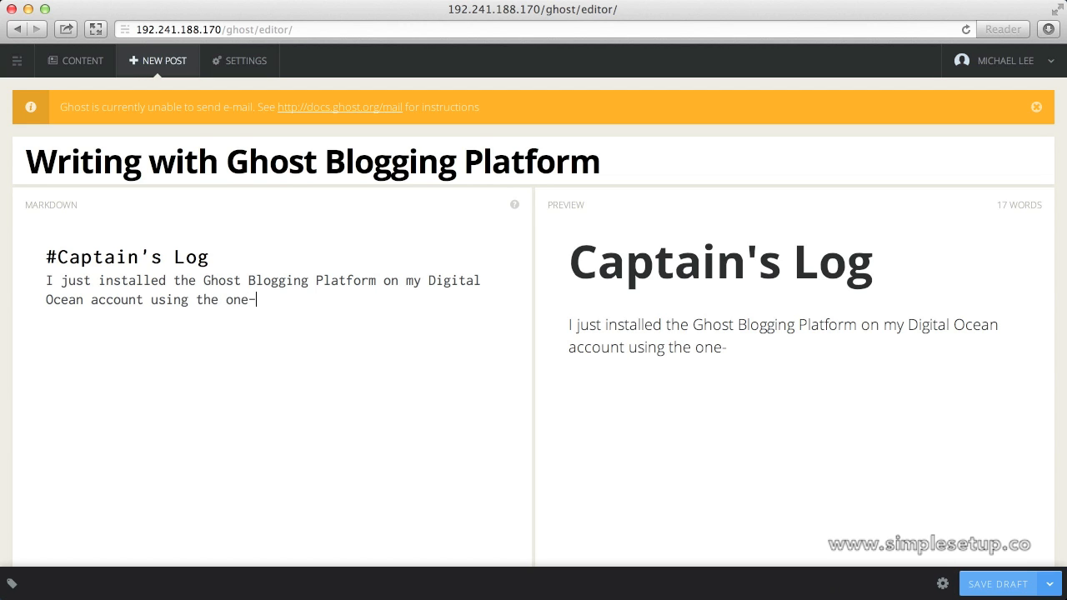
type("click appl")
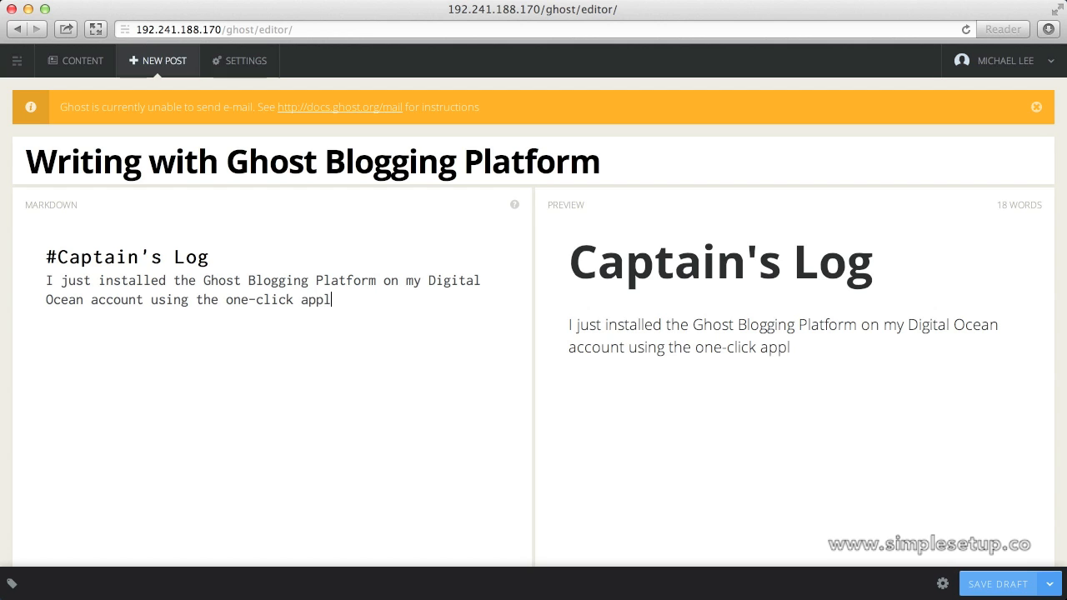
type("ication insta")
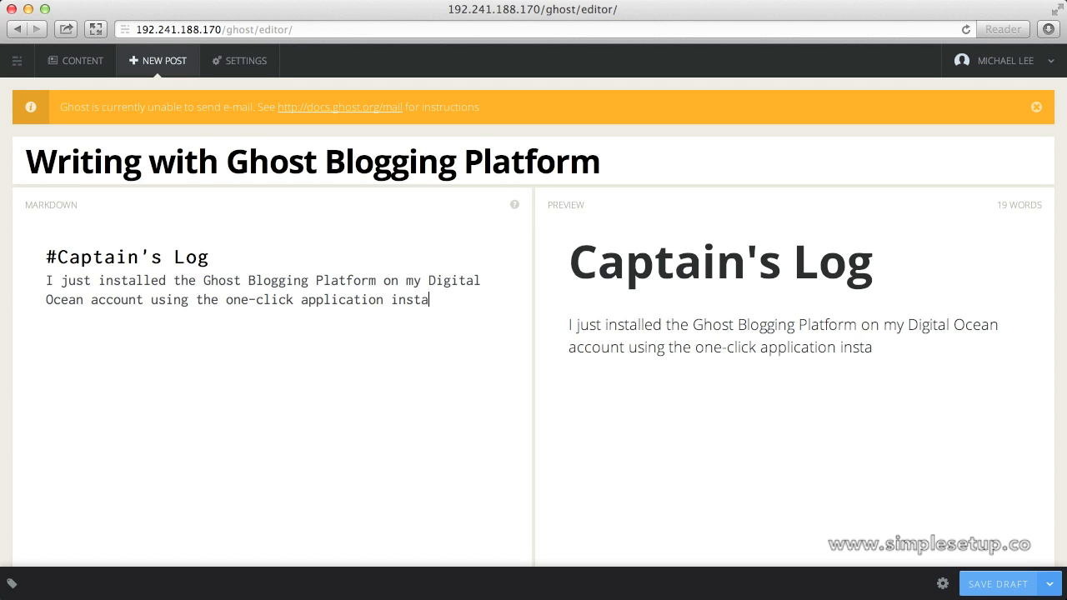
type("ll. It is awesomesa")
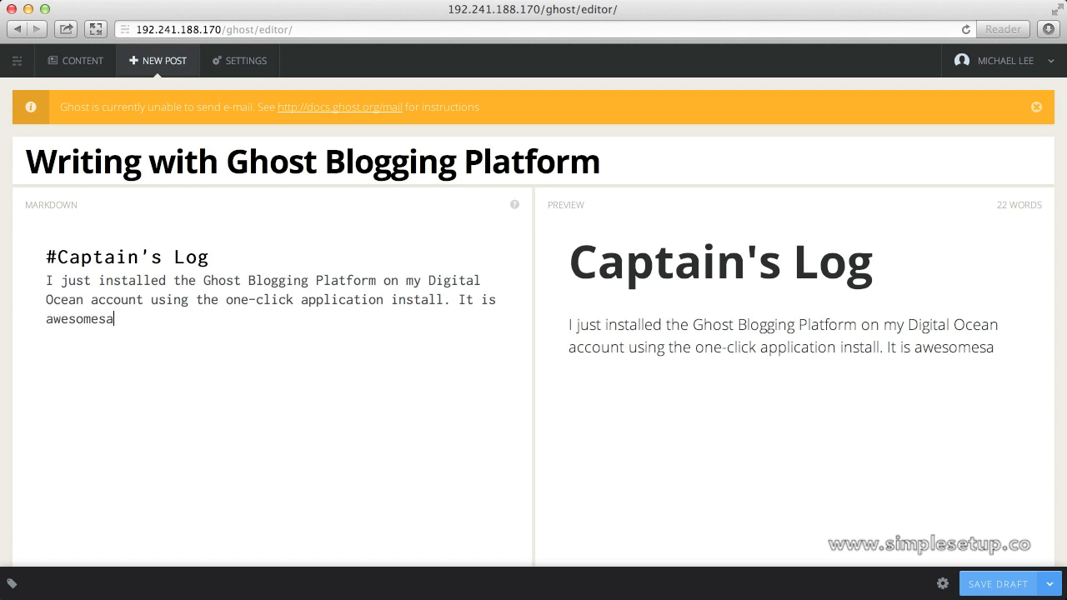
type("uce!")
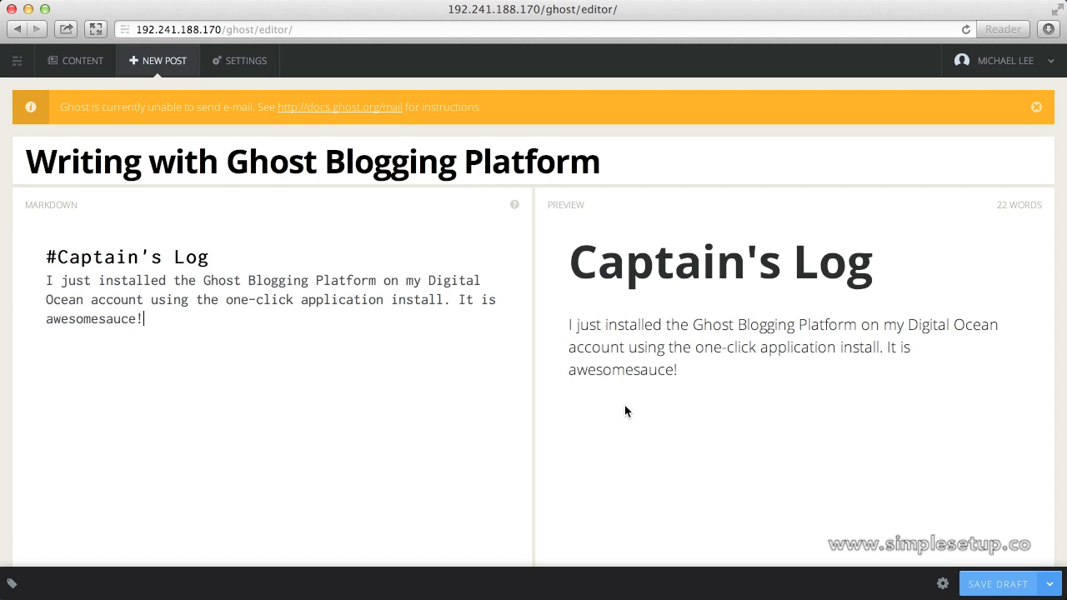
Switch the save option from Save Draft to Publish Now and publish the post.
left_click(1046, 584)
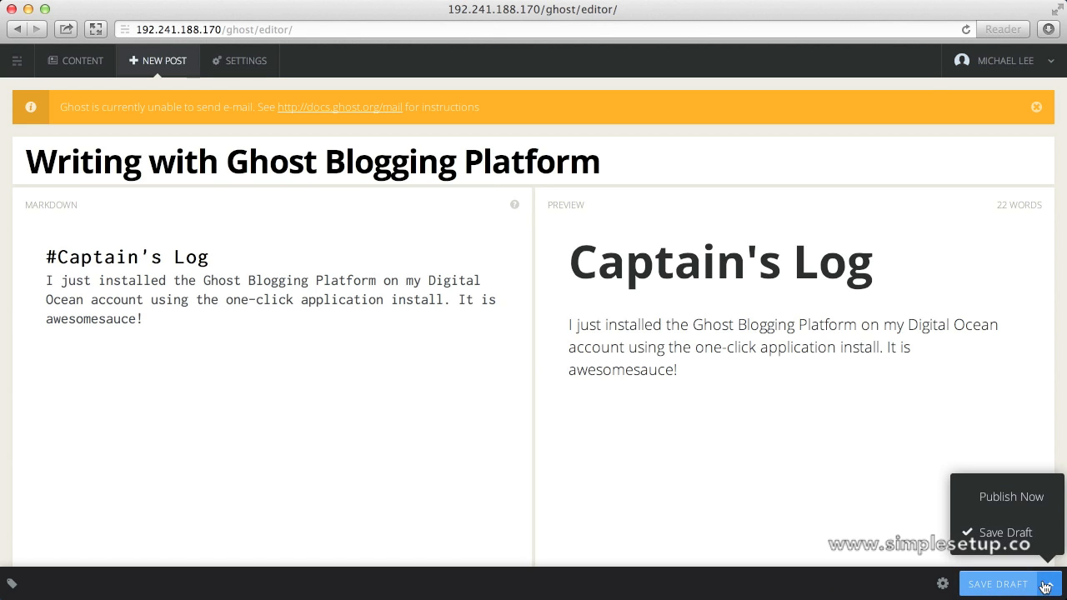
left_click(1010, 494)
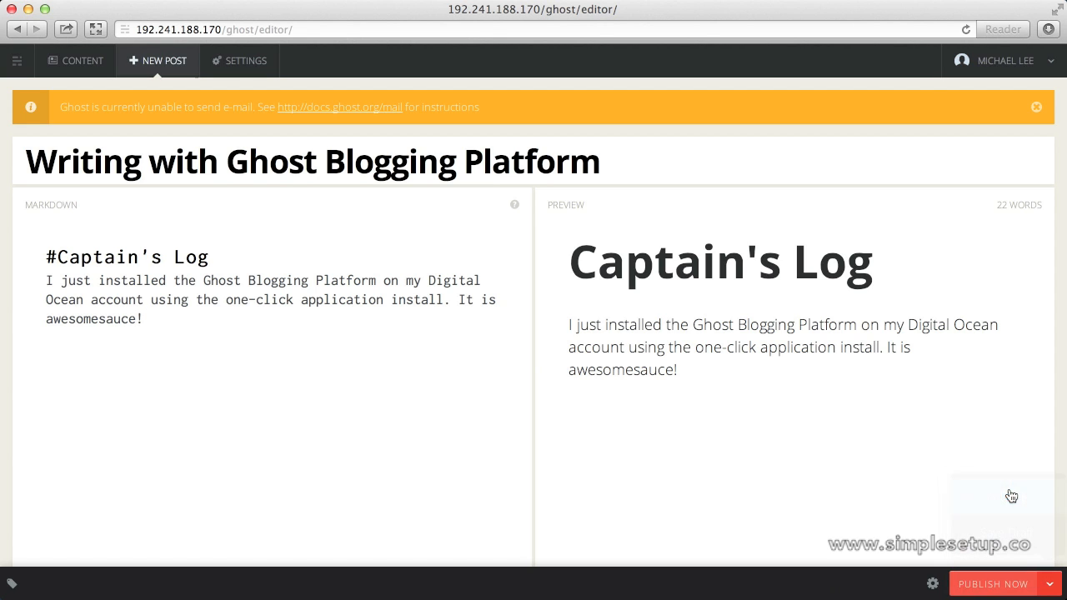
left_click(1001, 584)
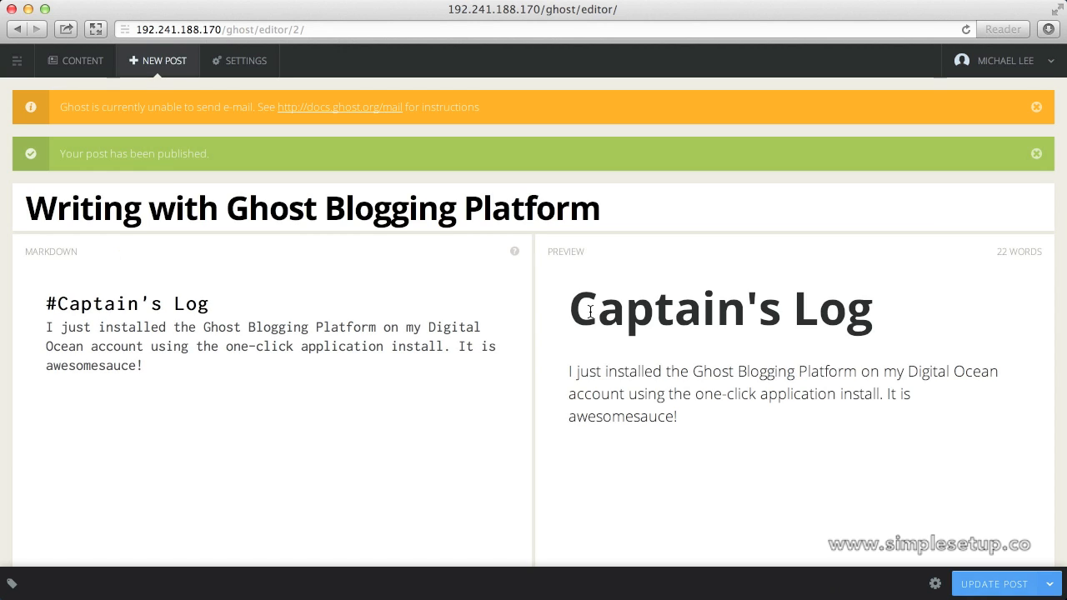
View the live blog, then return and list all posts in Content.
left_click(27, 60)
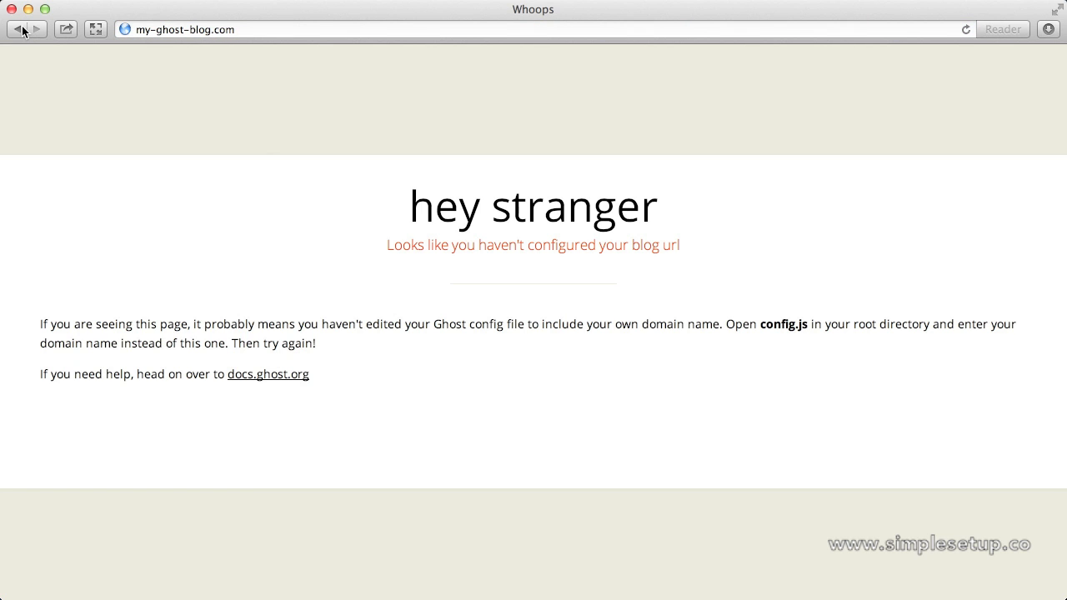
left_click(19, 30)
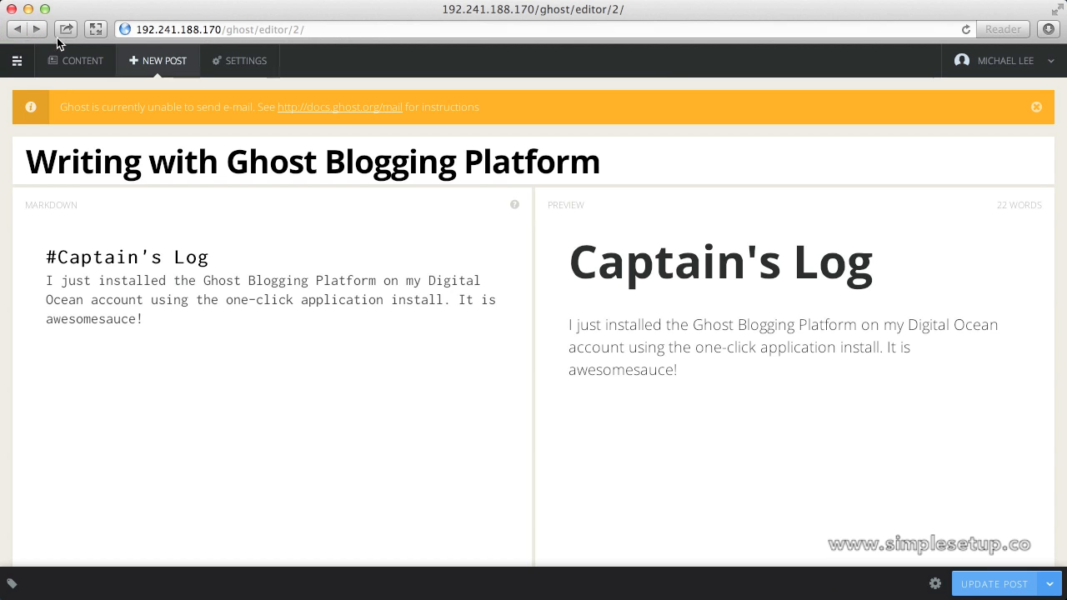
left_click(72, 59)
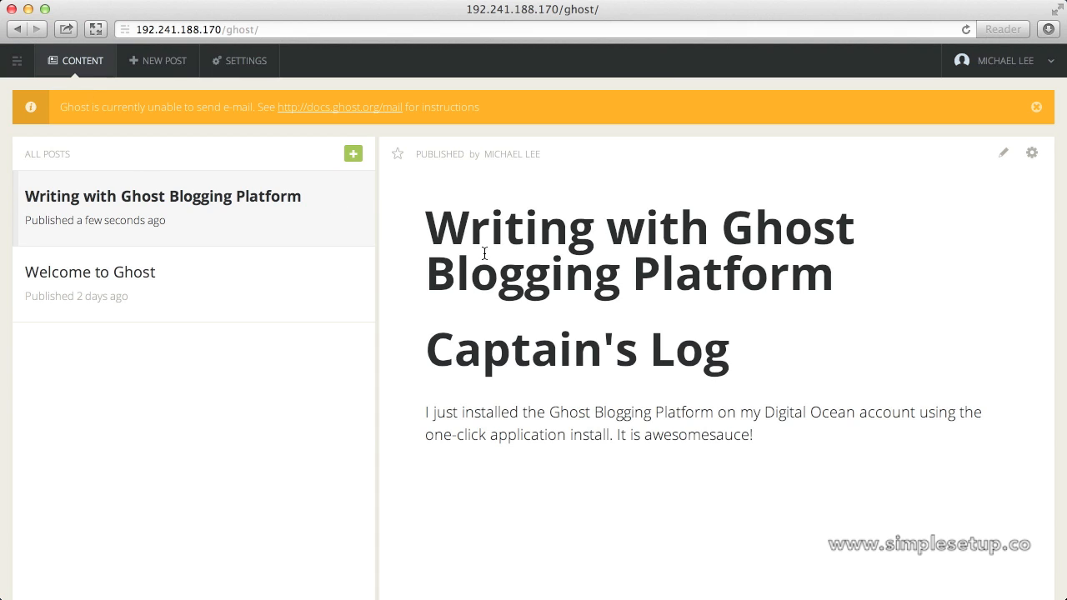
Remove /ghost/ from the address to load the blog's public home page.
left_click(224, 29)
left_click_drag(223, 29, 340, 30)
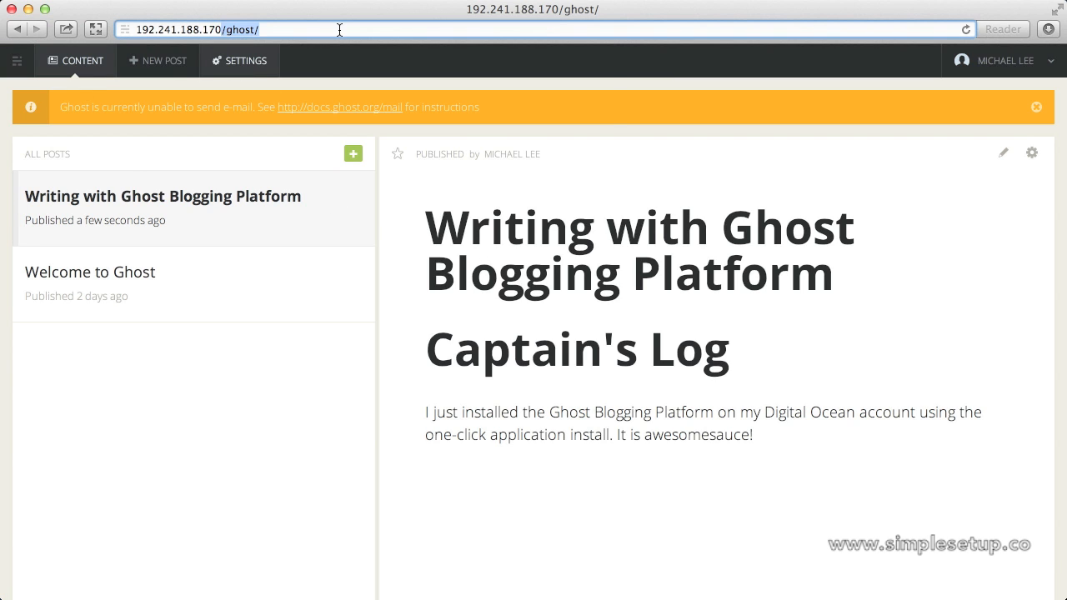
key("BackSpace")
key("Return")
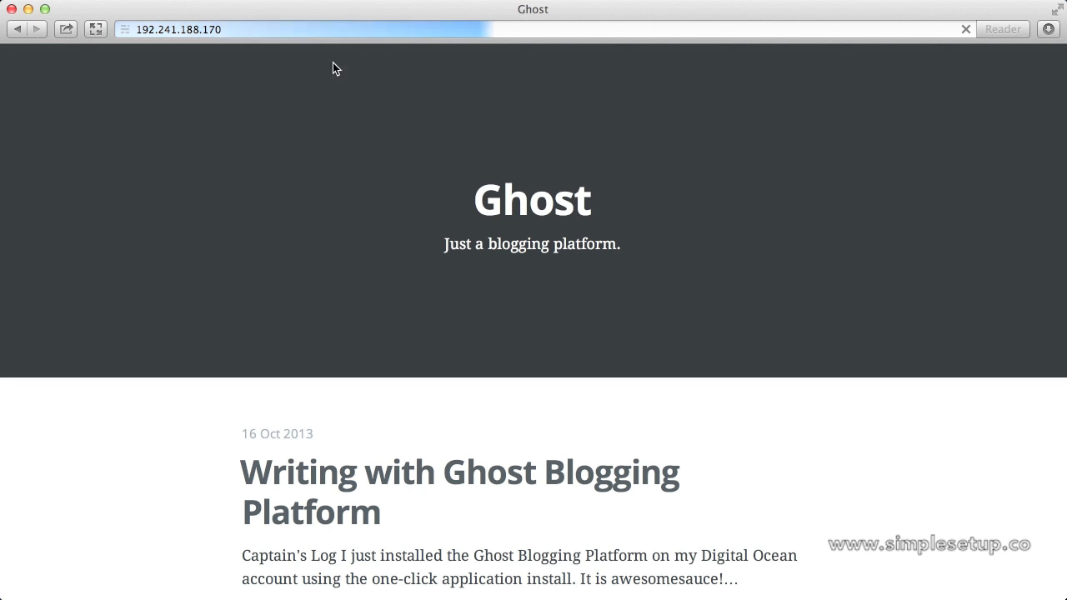
Open the 'Writing with Ghost Blogging Platform' post, then go back to the home page.
scroll(509, 202, "down", 5)
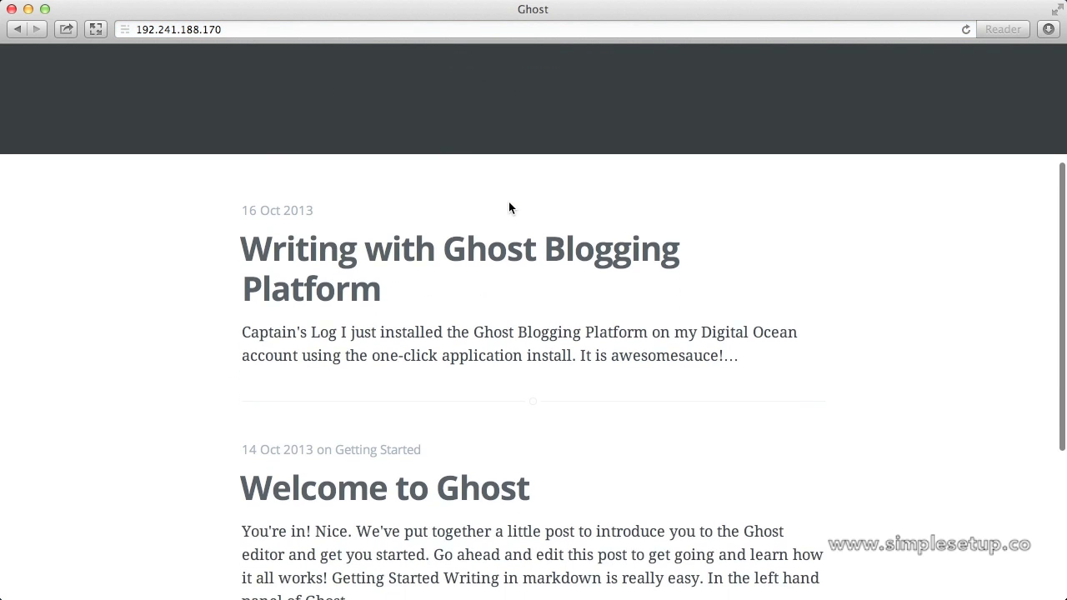
left_click(501, 239)
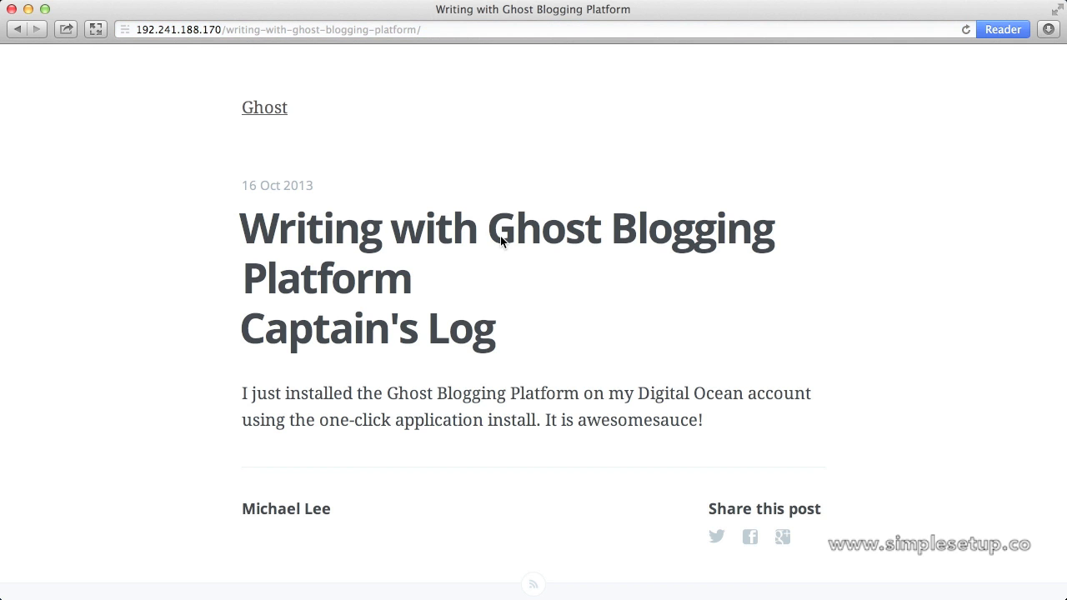
scroll(501, 240, "down", 3)
scroll(500, 239, "up", 3)
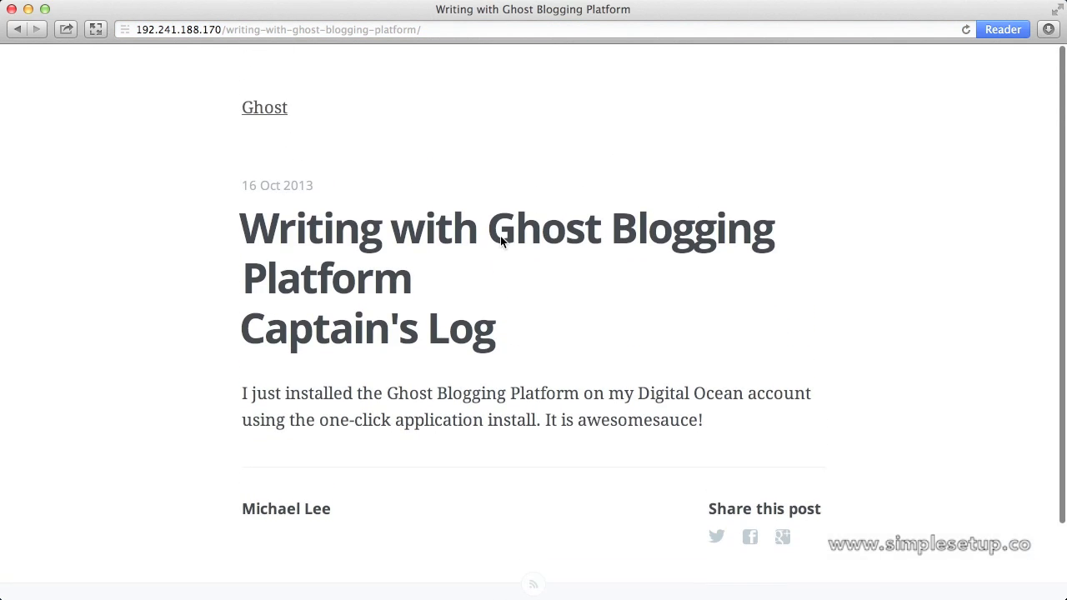
left_click(269, 111)
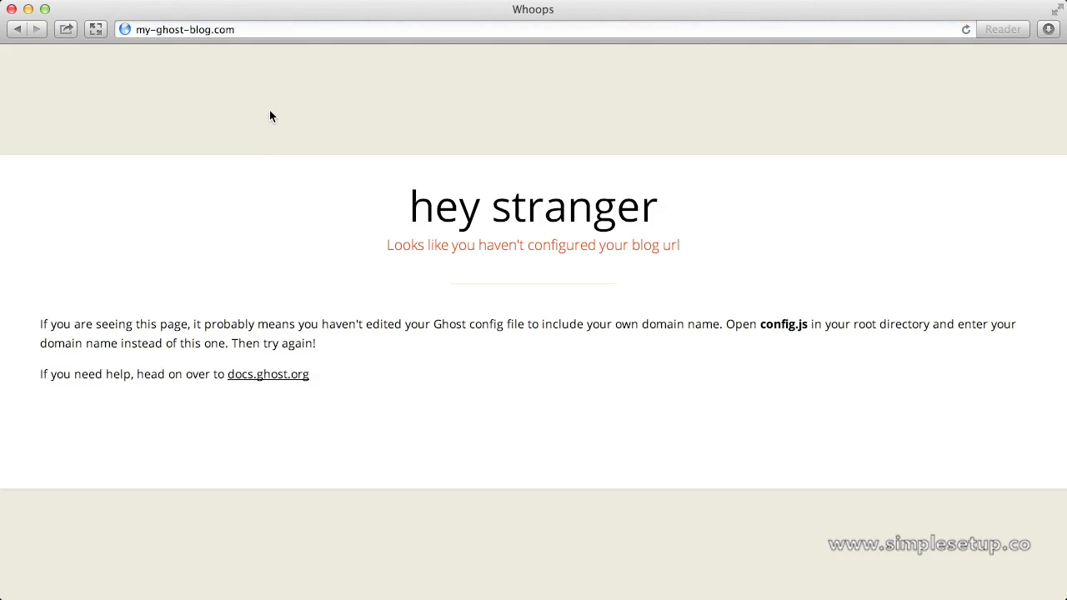
Go to digitalocean.com, log into the control panel, and reach the DNS page.
left_click(271, 30)
type("digitalocean")
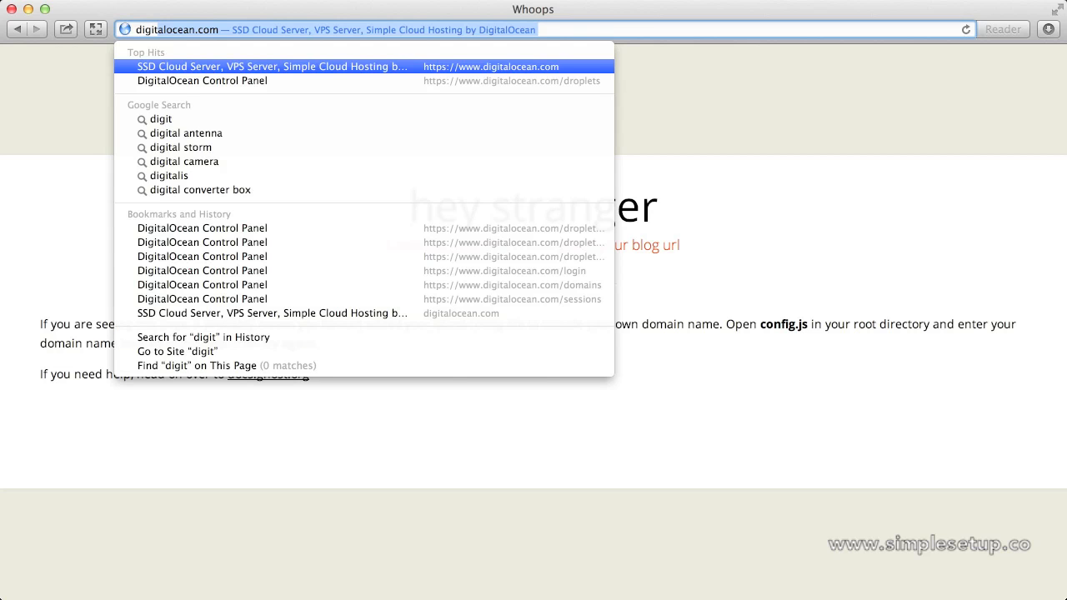
key("Return")
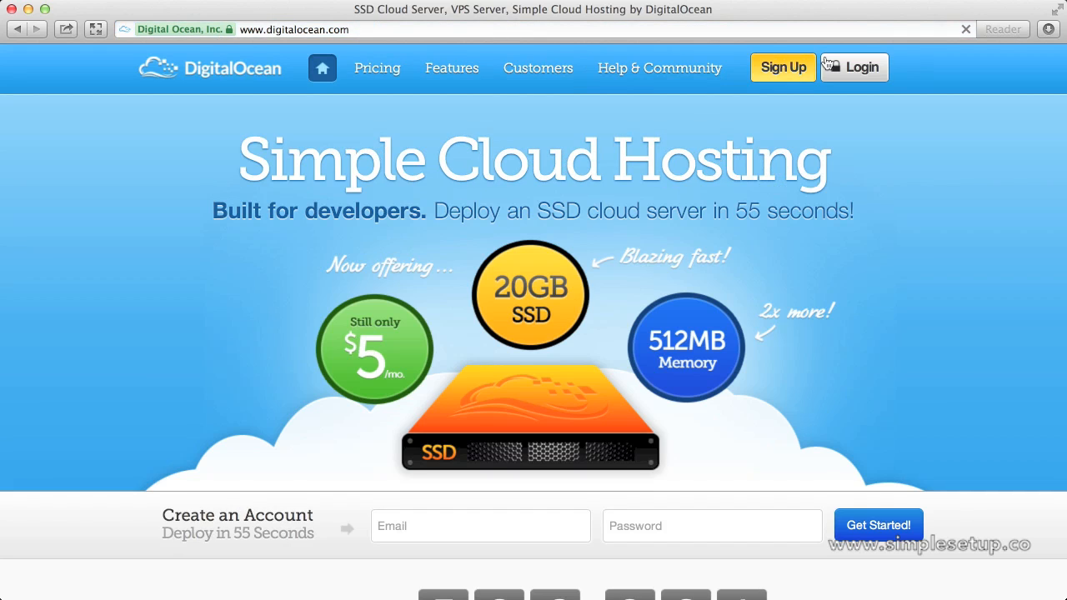
left_click(851, 67)
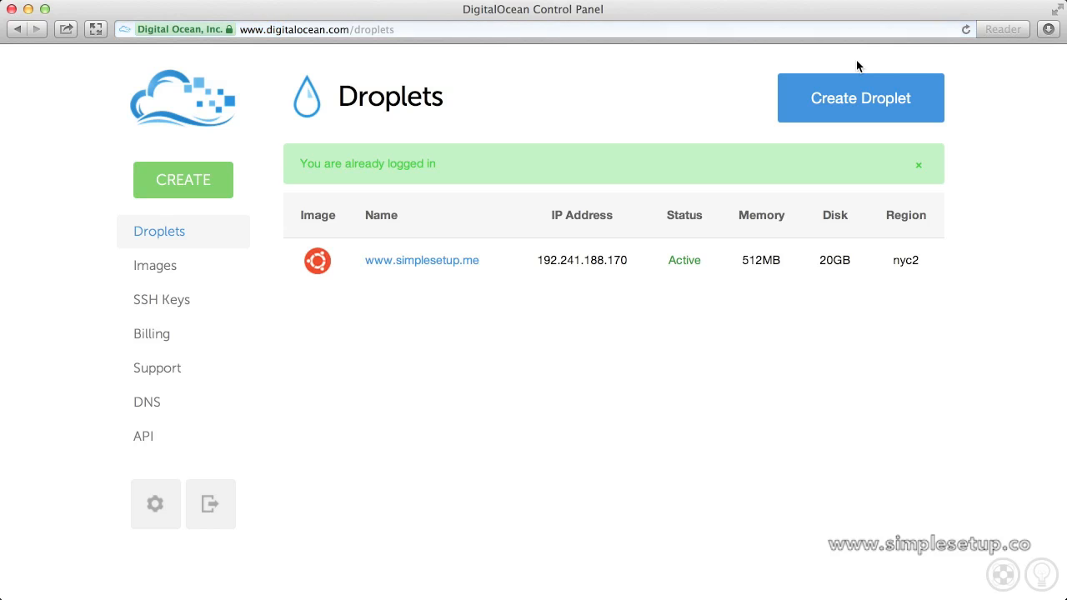
left_click(160, 404)
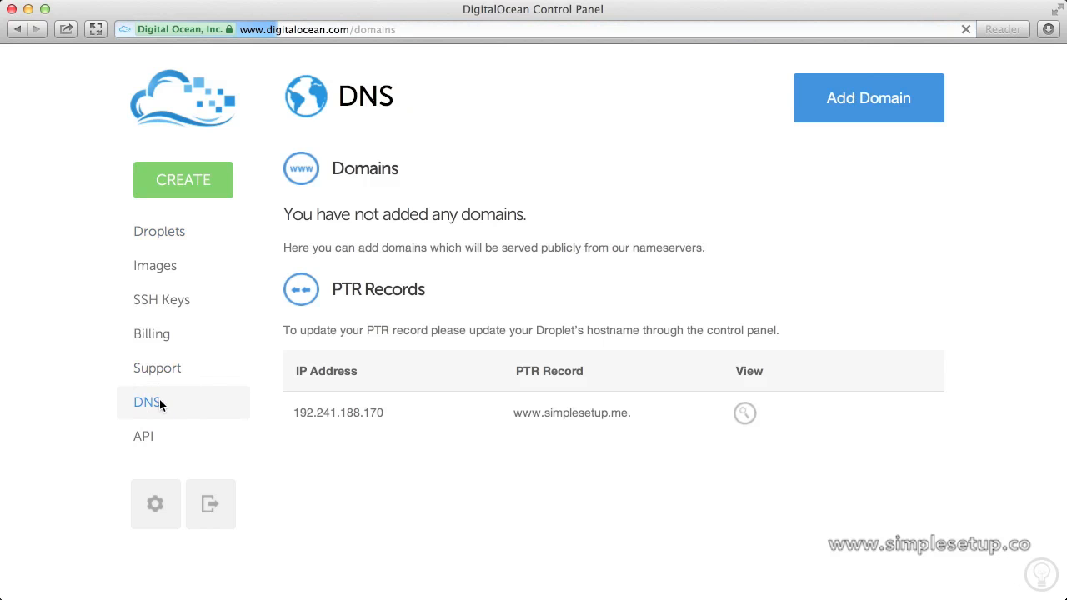
left_click(828, 111)
left_click(460, 182)
type("w")
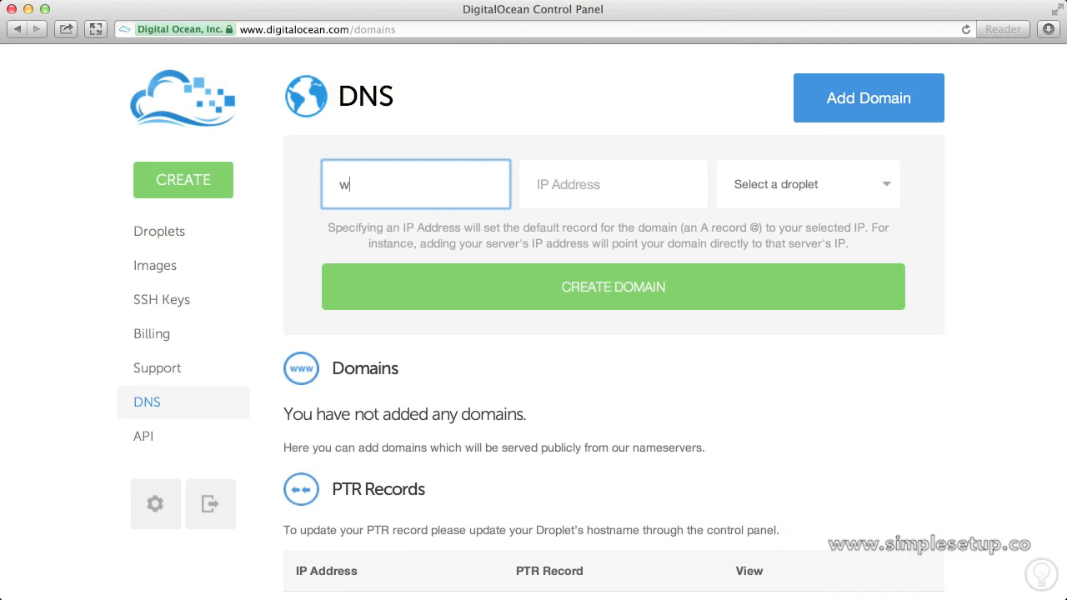
type("ww.simplesetup.me")
key("Tab")
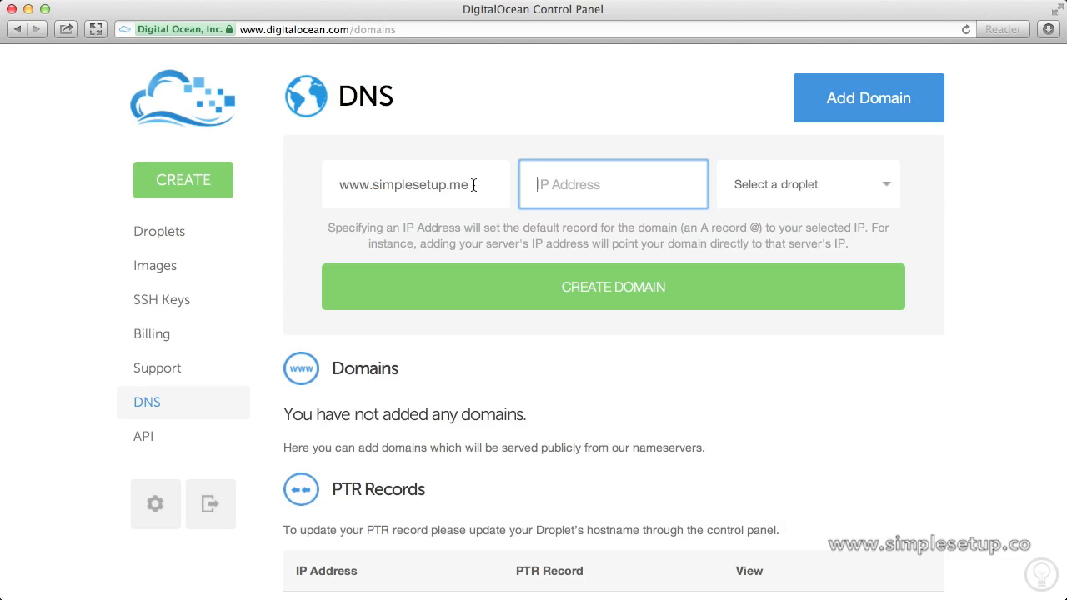
left_click(767, 159)
left_click(771, 179)
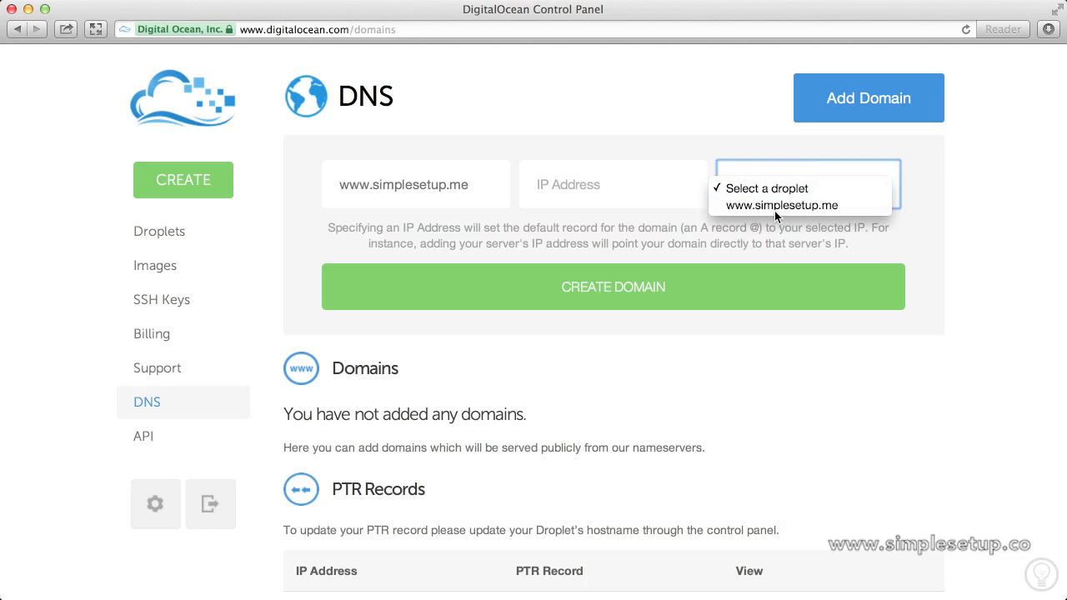
left_click(776, 210)
left_click(708, 289)
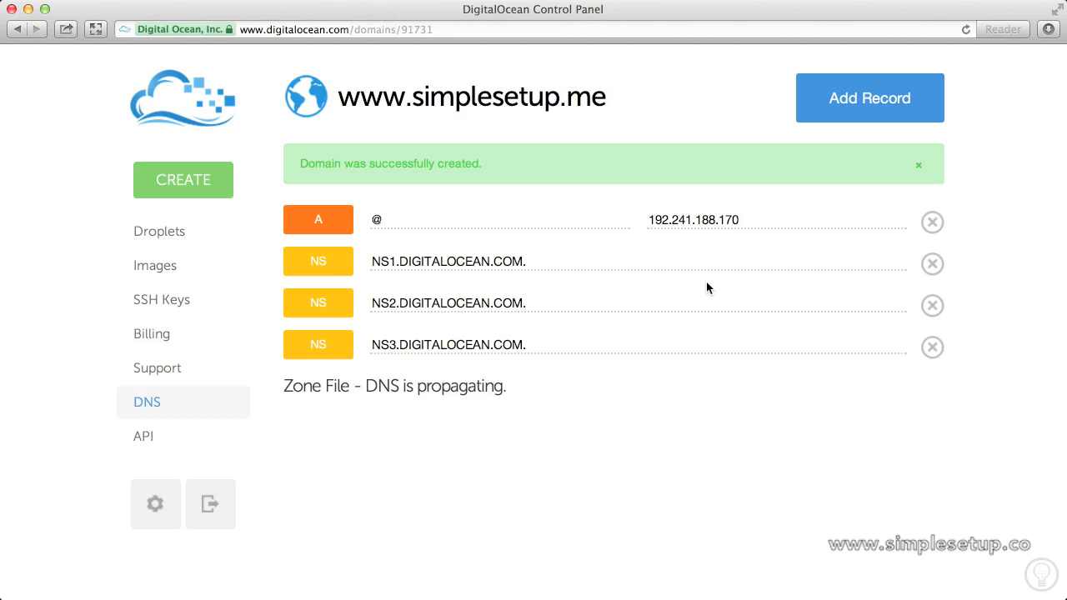
left_click(186, 236)
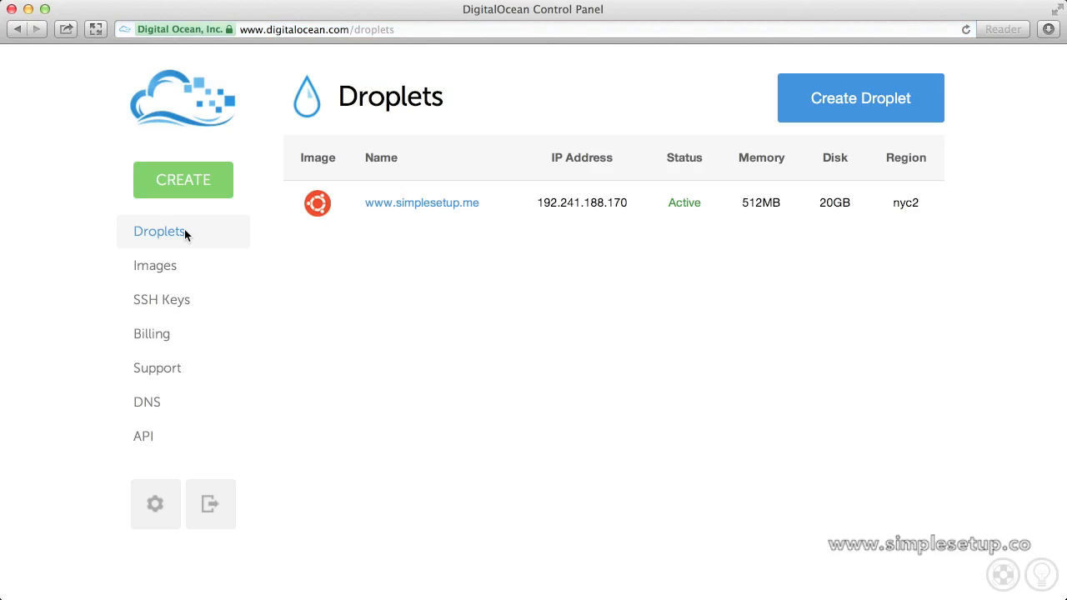
left_click(414, 204)
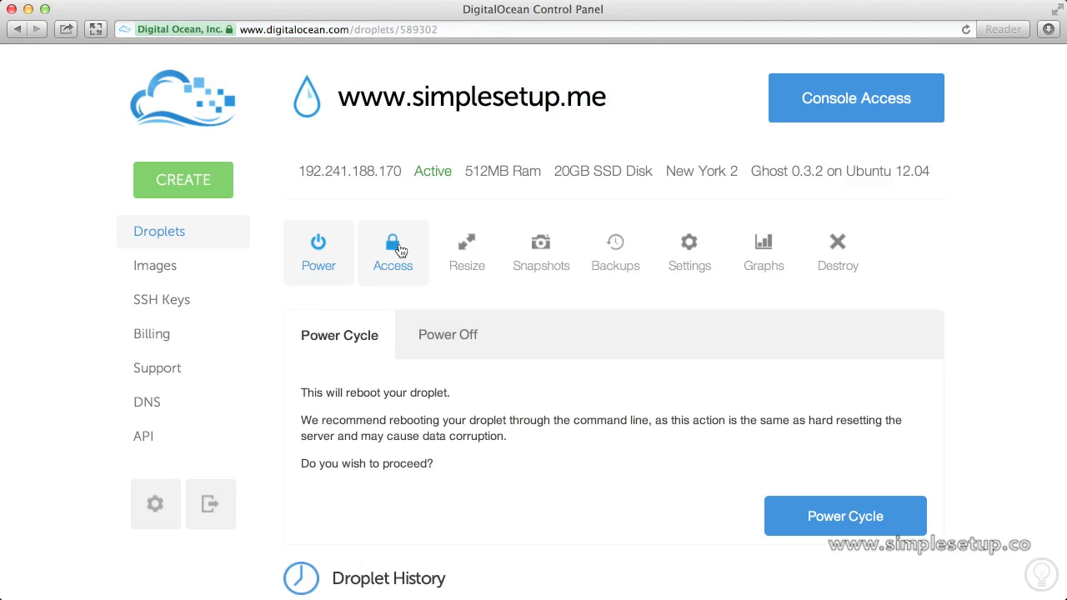
left_click(399, 250)
scroll(398, 247, "down", 2)
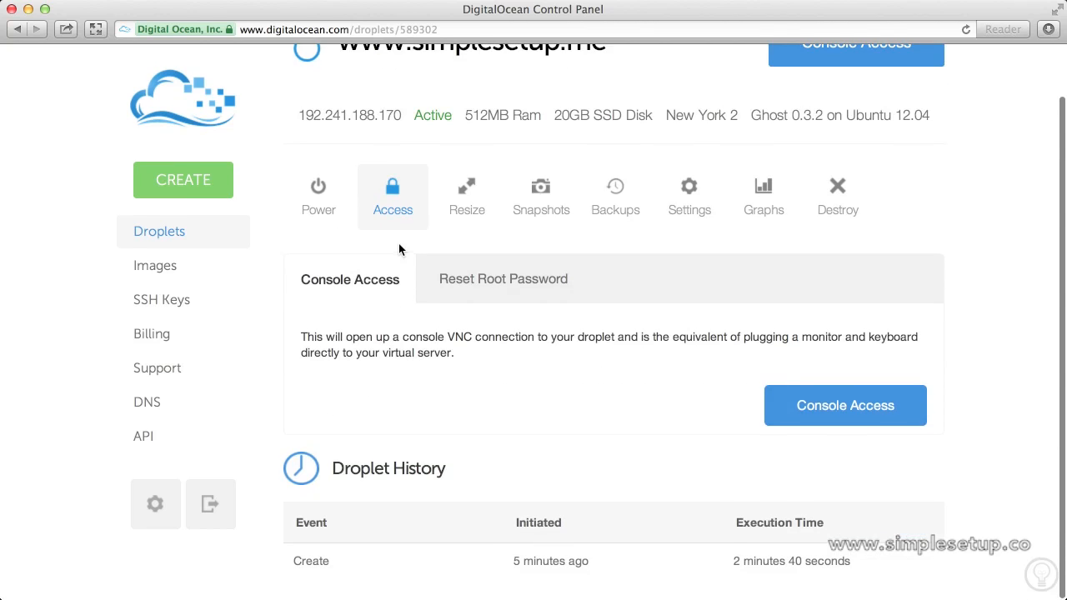
left_click(856, 415)
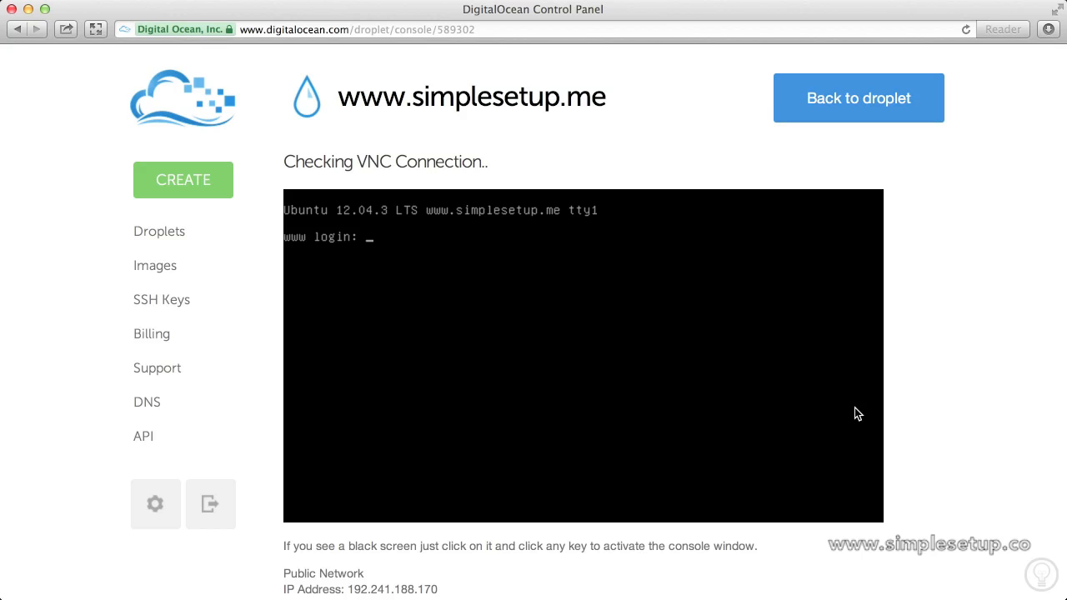
Log in to the droplet console as root with the account password.
type("root")
key("Return")
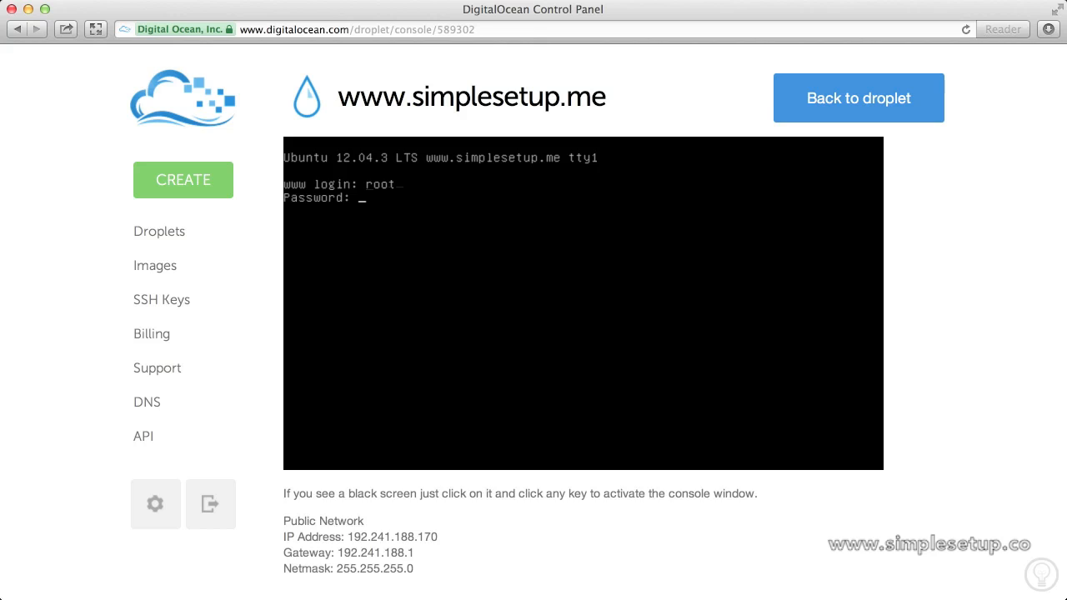
left_click(622, 404)
key("Return")
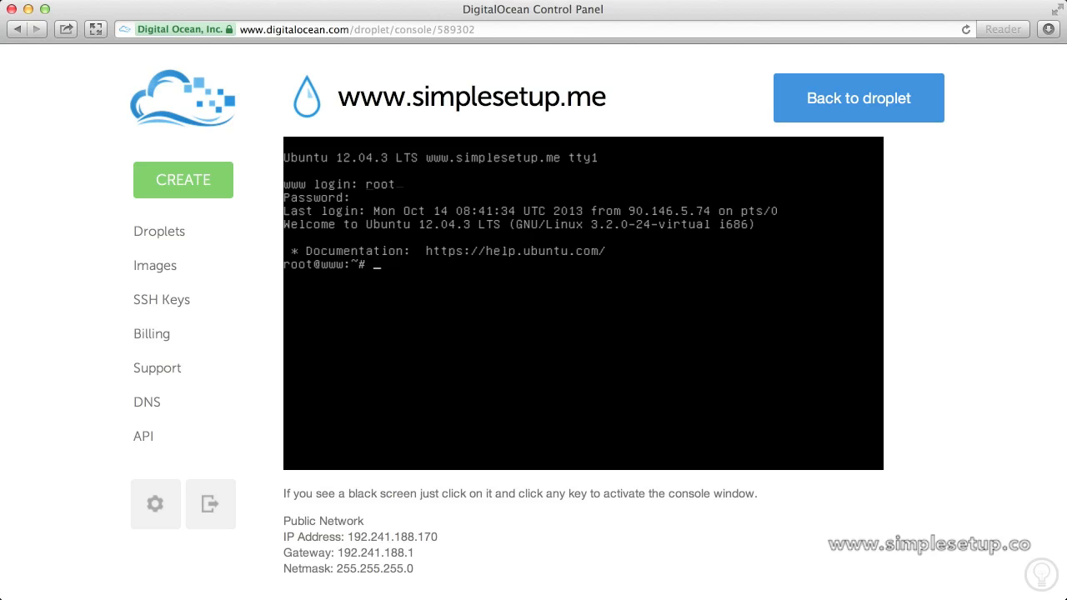
type("nano /etc/nginx/con")
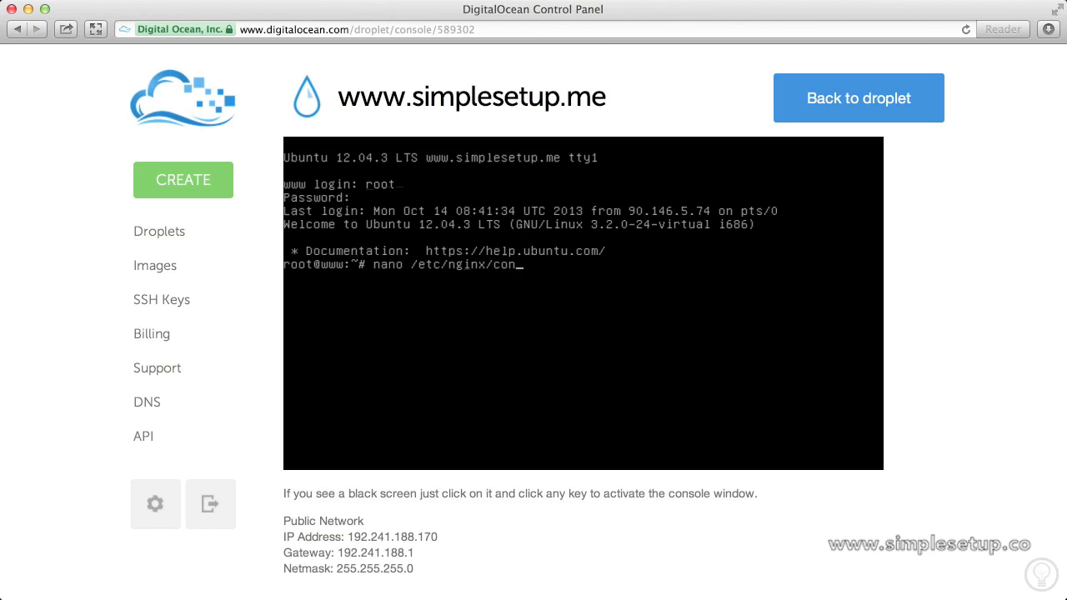
type("f.d/default.conf")
key("Return")
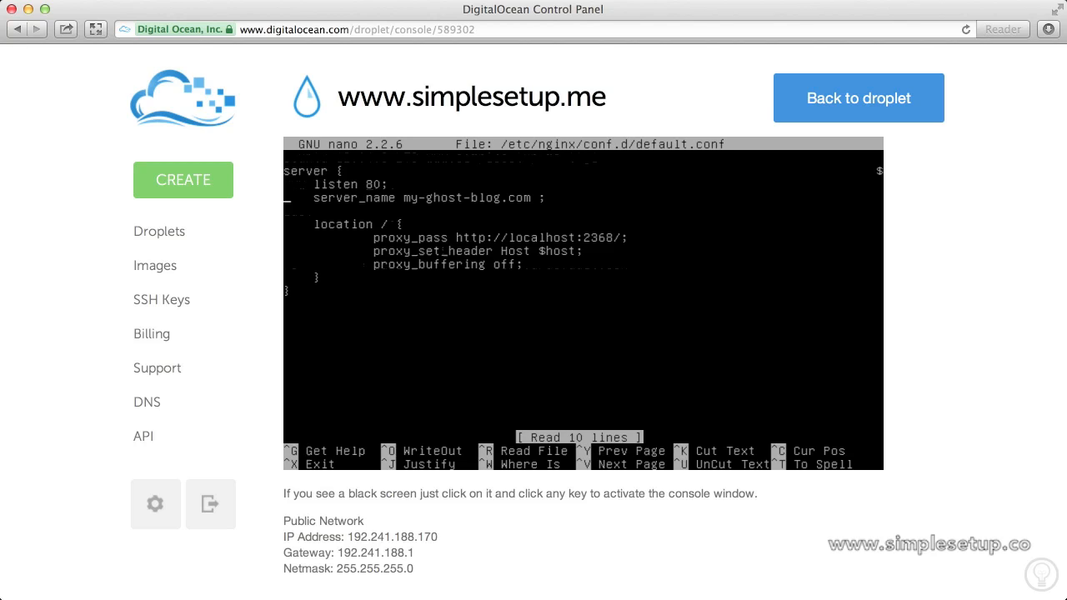
key("Right")
key("Right")
key("Right")
key("Right")
key("Right")
key("Right")
key("Right")
key("Right")
key("Right")
key("Right")
key("Right")
key("Right")
key("Right")
key("Right")
key("Right")
key("Right")
key("Right")
key("Right")
key("Right")
key("Right")
key("Right")
key("Right")
key("Right")
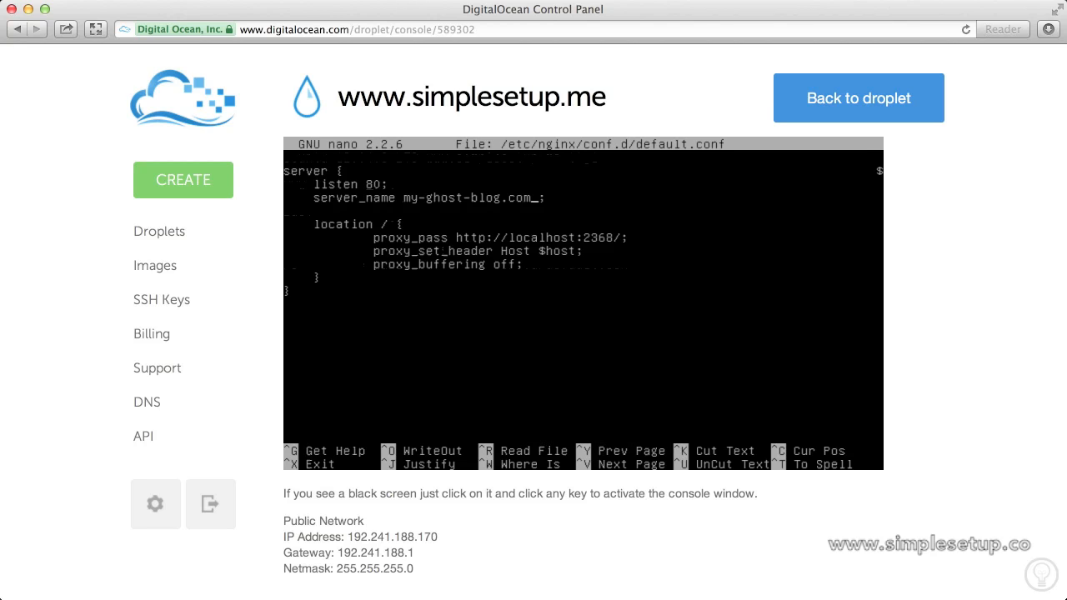
key("Delete")
key("Delete")
key("BackSpace")
key("BackSpace")
key("BackSpace")
key("BackSpace")
key("BackSpace")
key("BackSpace")
key("BackSpace")
key("BackSpace")
key("BackSpace")
key("BackSpace")
key("BackSpace")
key("BackSpace")
key("BackSpace")
key("BackSpace")
key("BackSpace")
key("BackSpace")
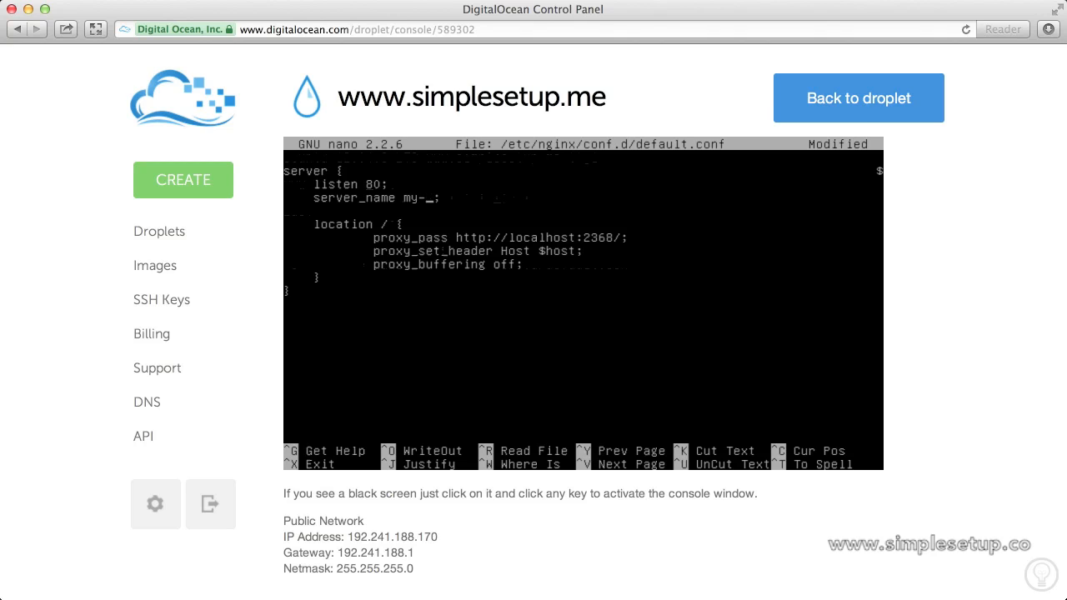
type("www.simplesetup.me")
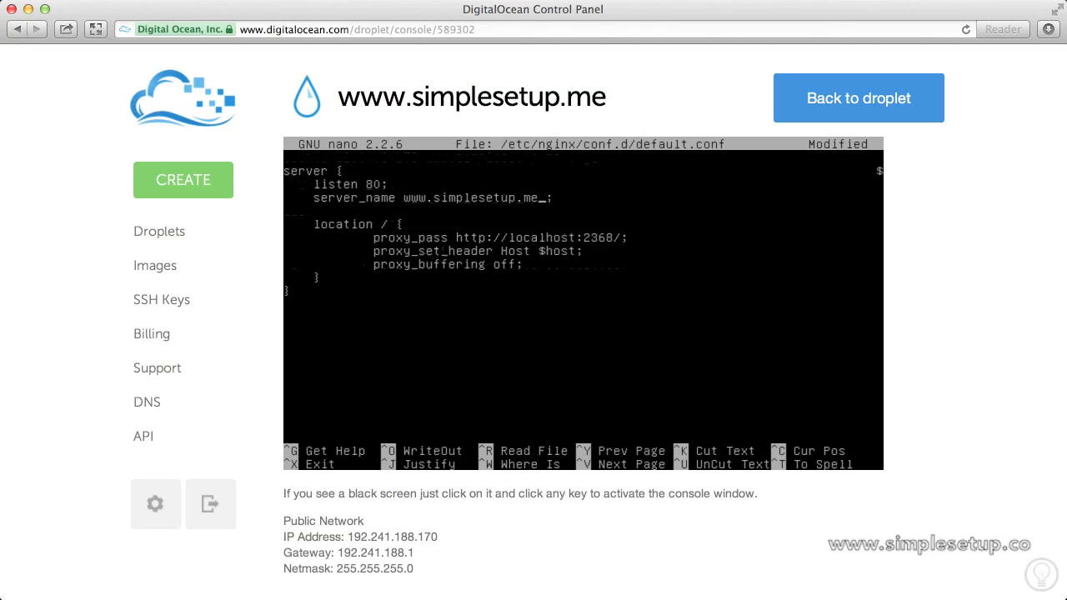
key("ctrl+x")
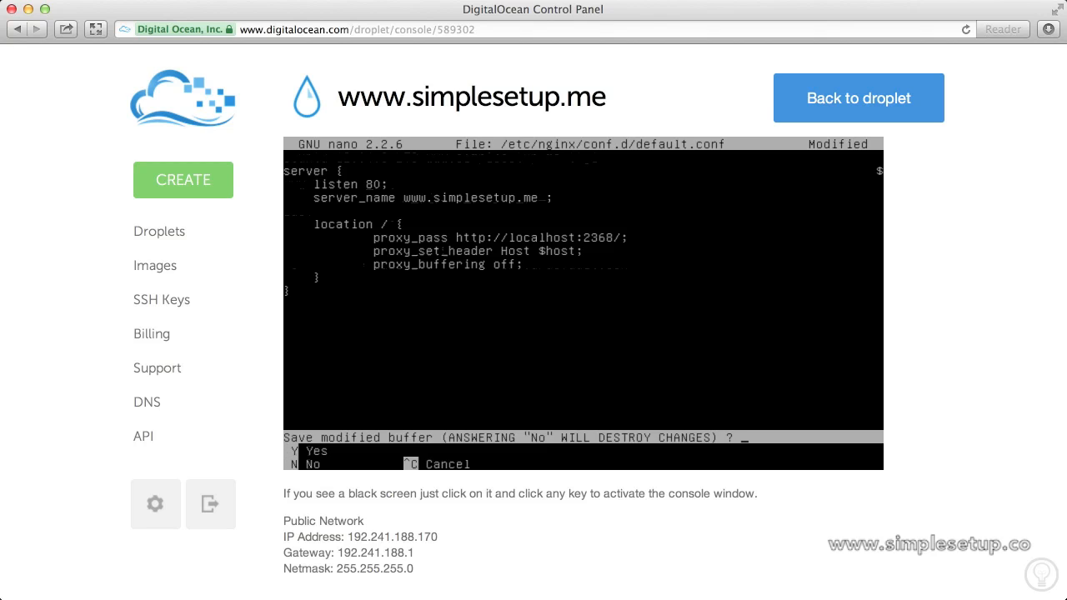
key("y")
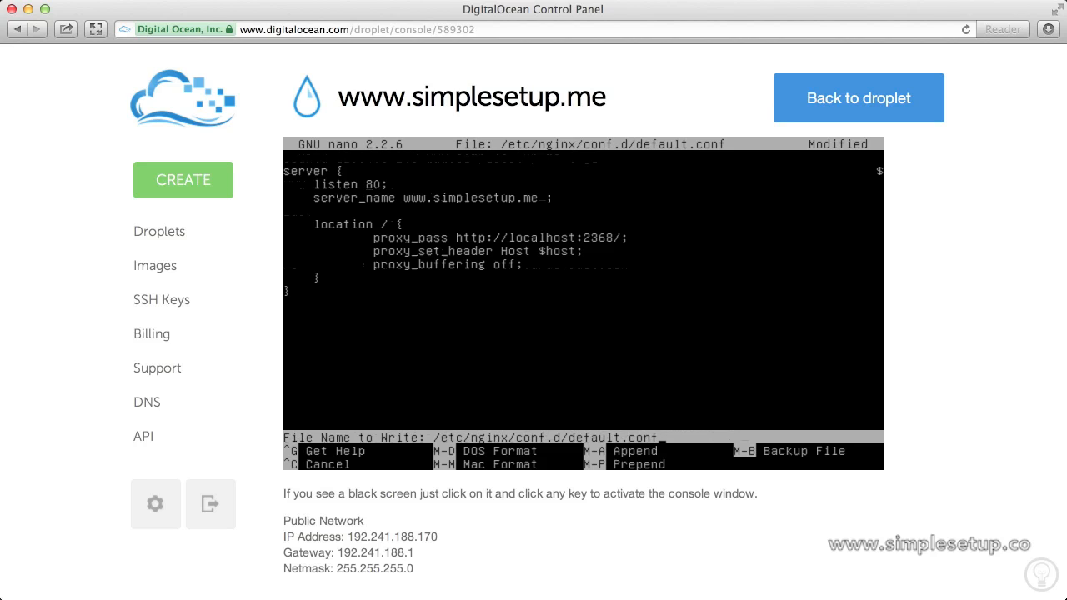
key("Return")
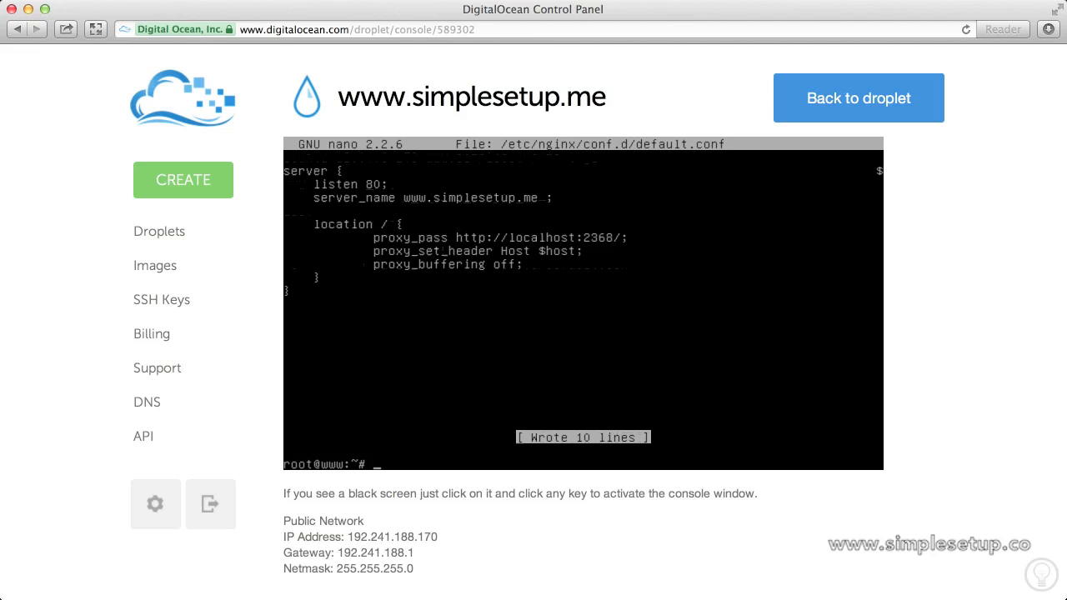
Open /var/www/ghost/config.js in nano and bring the production section into view.
type("nano /var/www/ghost/config")
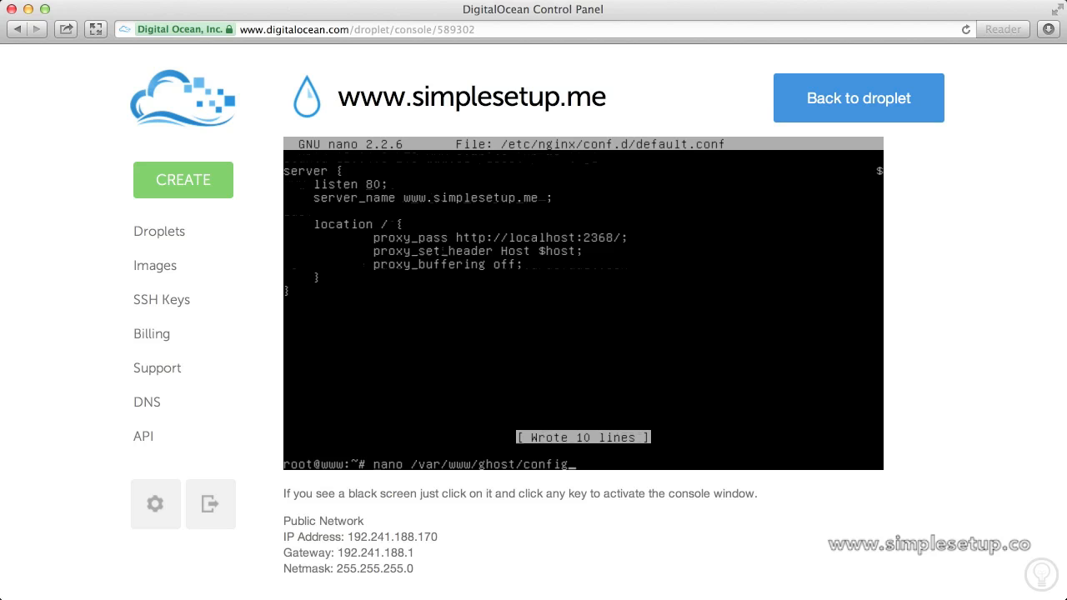
type(".js")
key("Return")
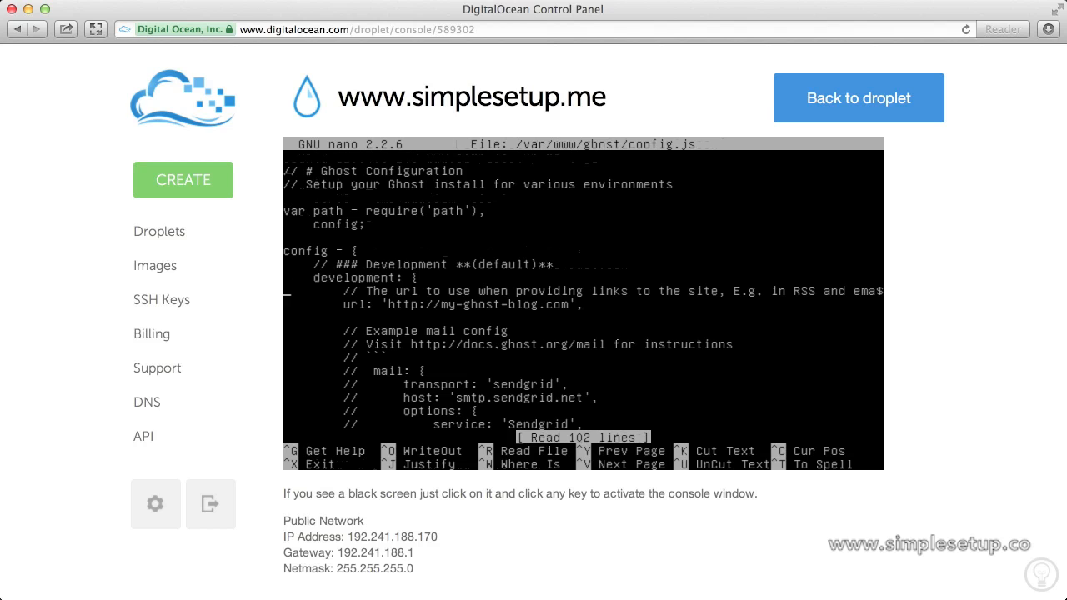
key("Down")
key("Down")
key("Down")
key("Down")
key("Down")
key("Down")
key("Down")
key("Down")
key("Down")
key("Down")
key("Down")
key("Down")
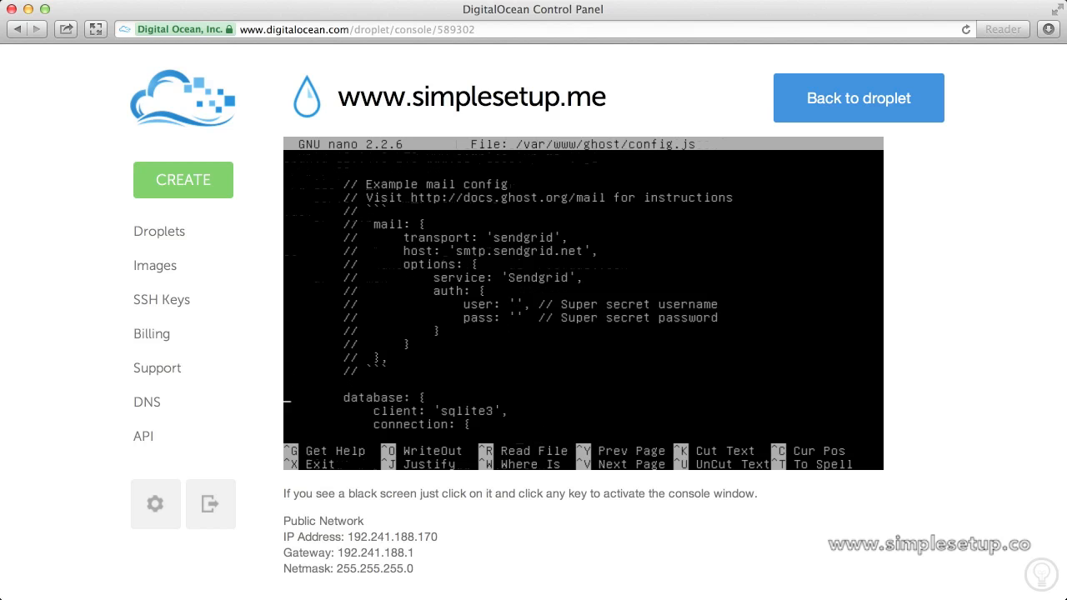
key("Down")
key("Down")
key("Down")
key("Down")
key("Down")
key("Down")
key("Down")
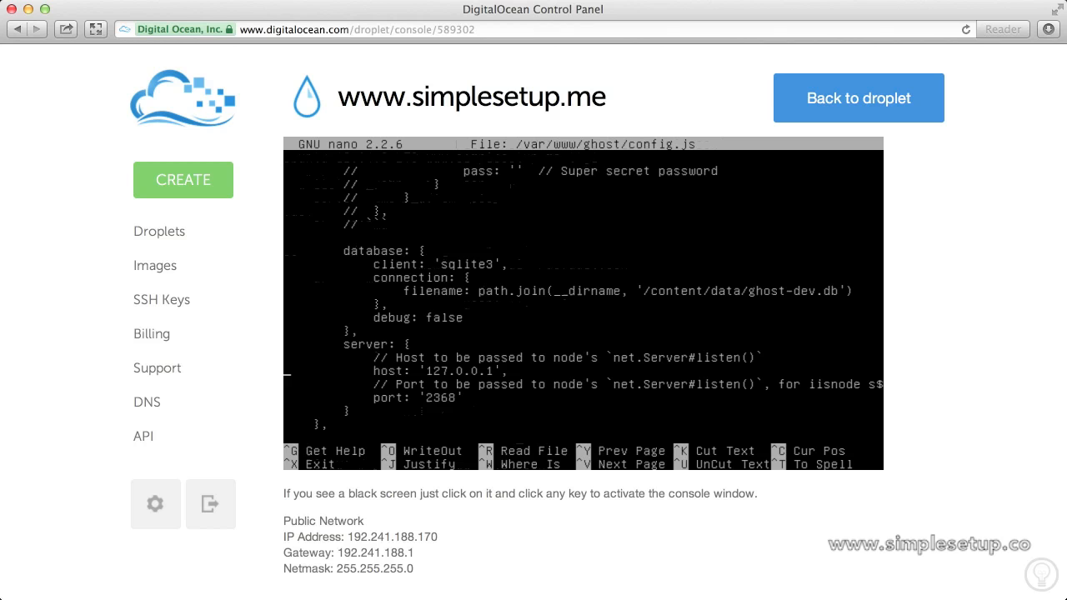
key("Down")
key("Down")
key("Down")
key("Down")
key("Down")
key("Down")
key("Down")
key("Down")
key("Down")
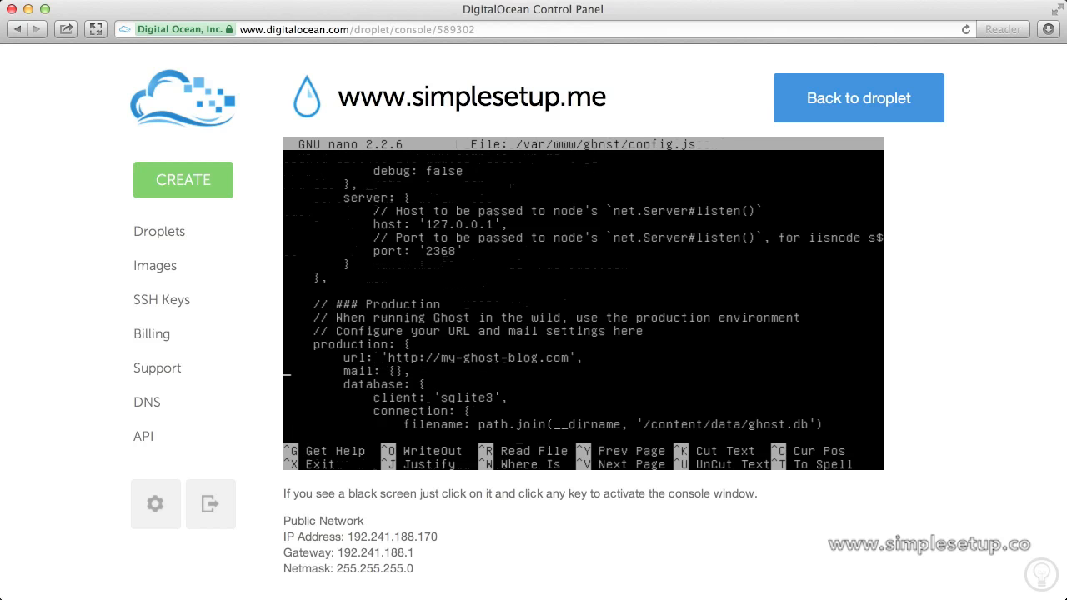
key("Down")
key("Down")
key("Down")
key("Down")
key("Down")
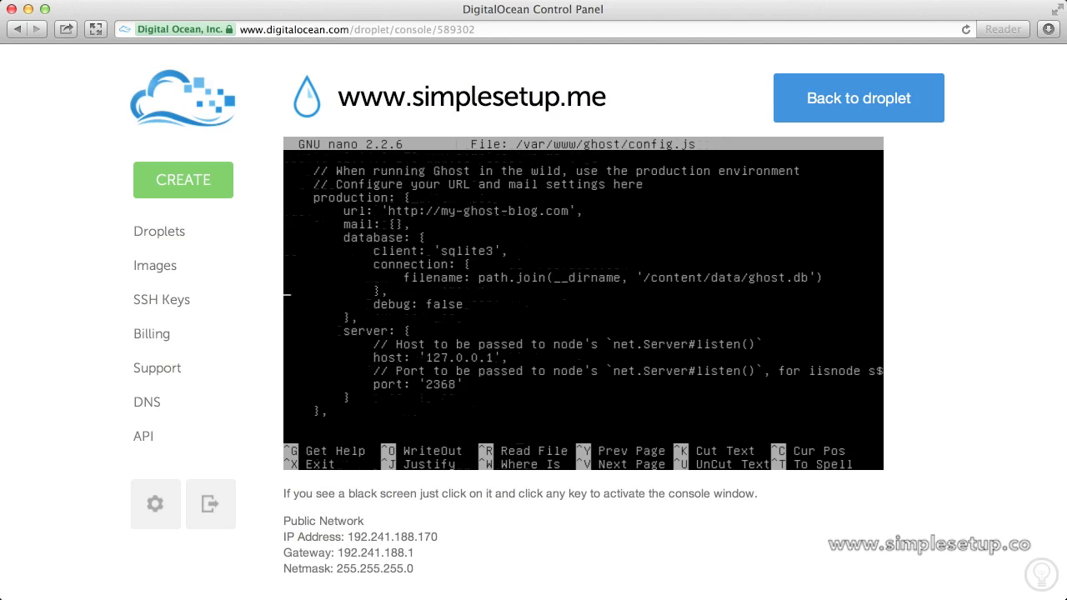
key("Right")
key("Right")
key("Right")
key("Right")
key("Right")
key("Right")
key("Right")
key("Right")
key("Right")
key("Right")
key("Right")
key("Right")
key("Right")
key("Right")
key("Right")
key("Right")
key("Right")
key("Right")
key("Right")
key("Right")
key("Right")
key("Right")
key("Right")
key("Right")
key("Right")
key("BackSpace")
key("BackSpace")
key("BackSpace")
key("BackSpace")
key("BackSpace")
key("BackSpace")
key("BackSpace")
key("BackSpace")
key("BackSpace")
key("BackSpace")
key("BackSpace")
key("BackSpace")
key("BackSpace")
key("BackSpace")
key("BackSpace")
key("BackSpace")
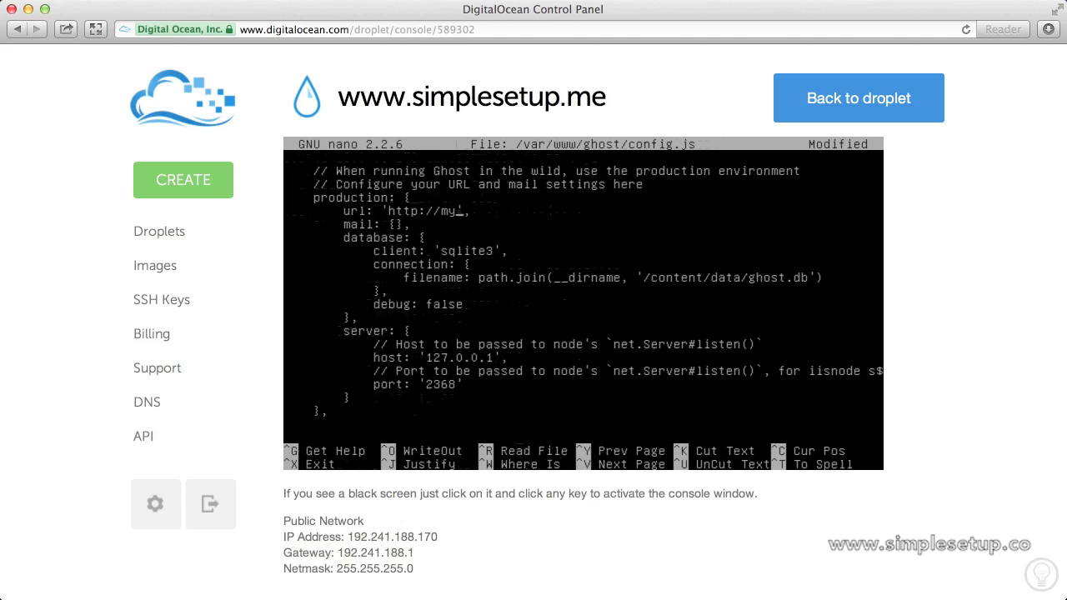
type("www.simplesetup")
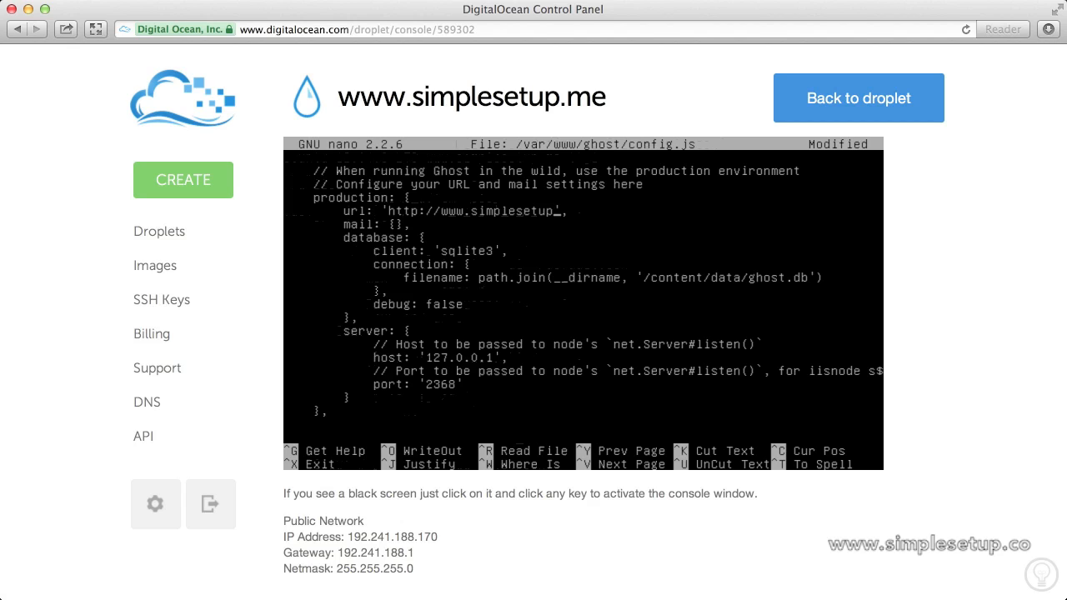
type(".mex")
key("BackSpace")
key("ctrl+c")
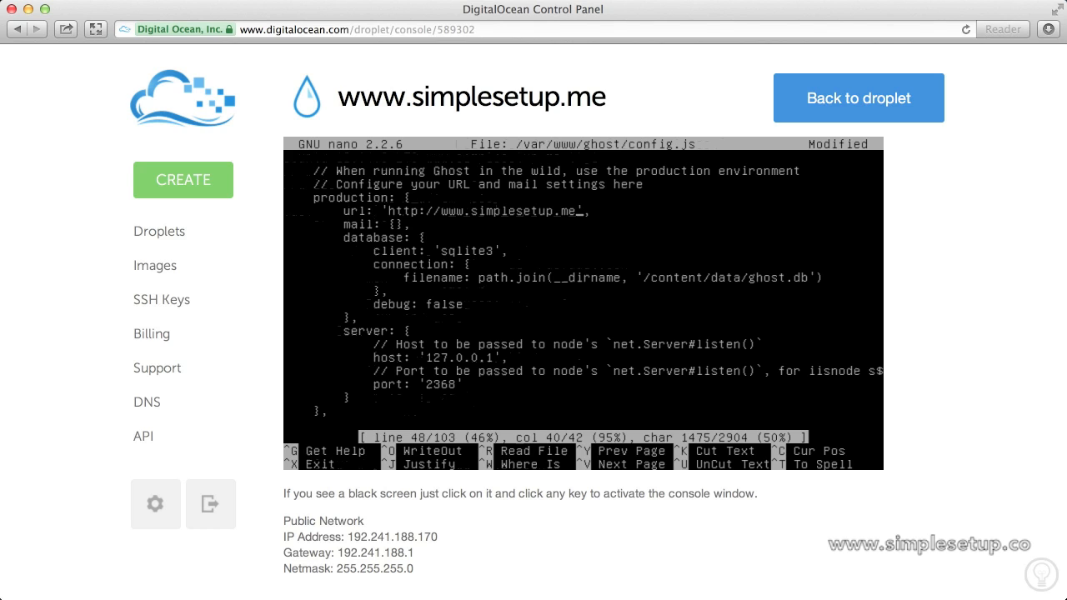
key("ctrl+x")
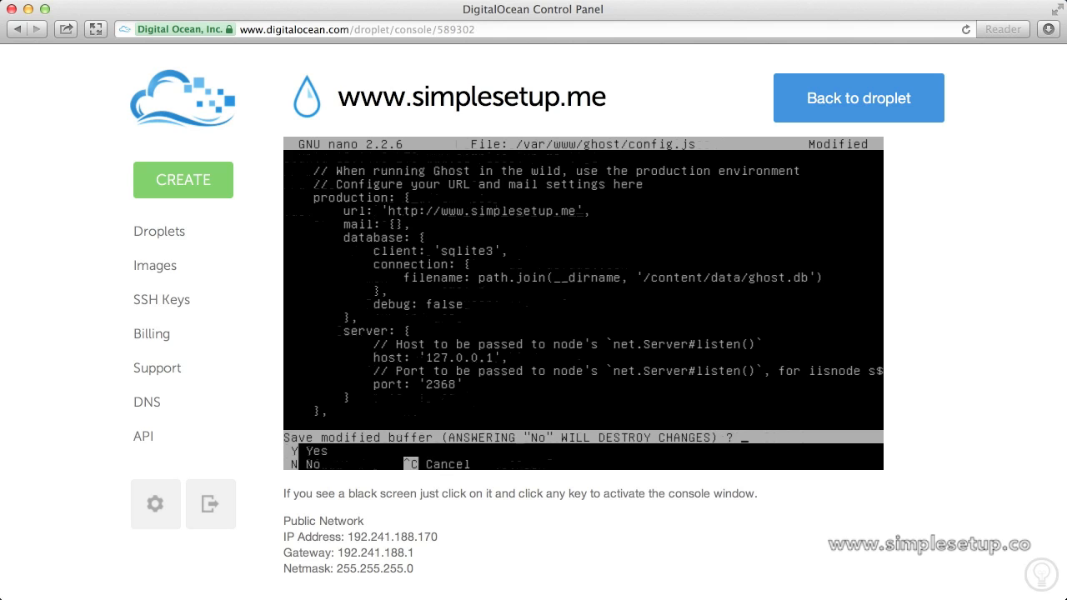
key("y")
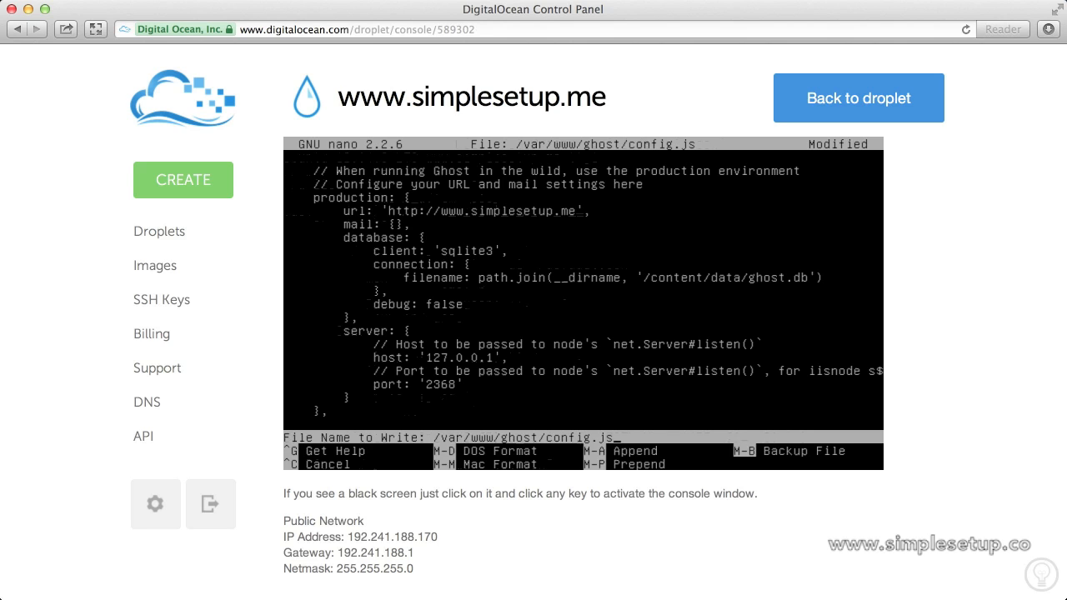
key("Return")
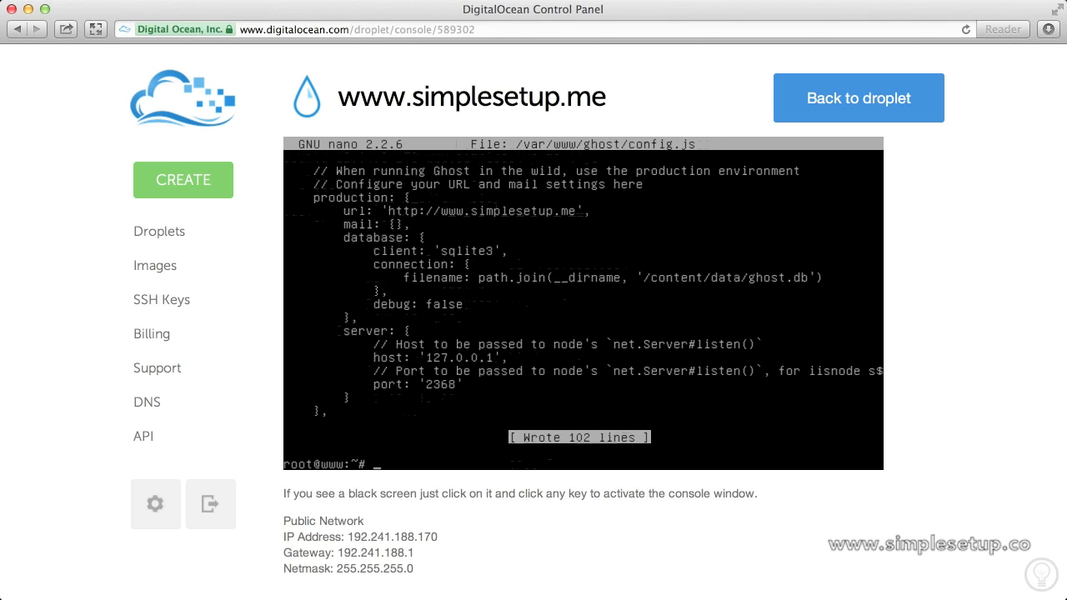
left_click(496, 31)
type("www")
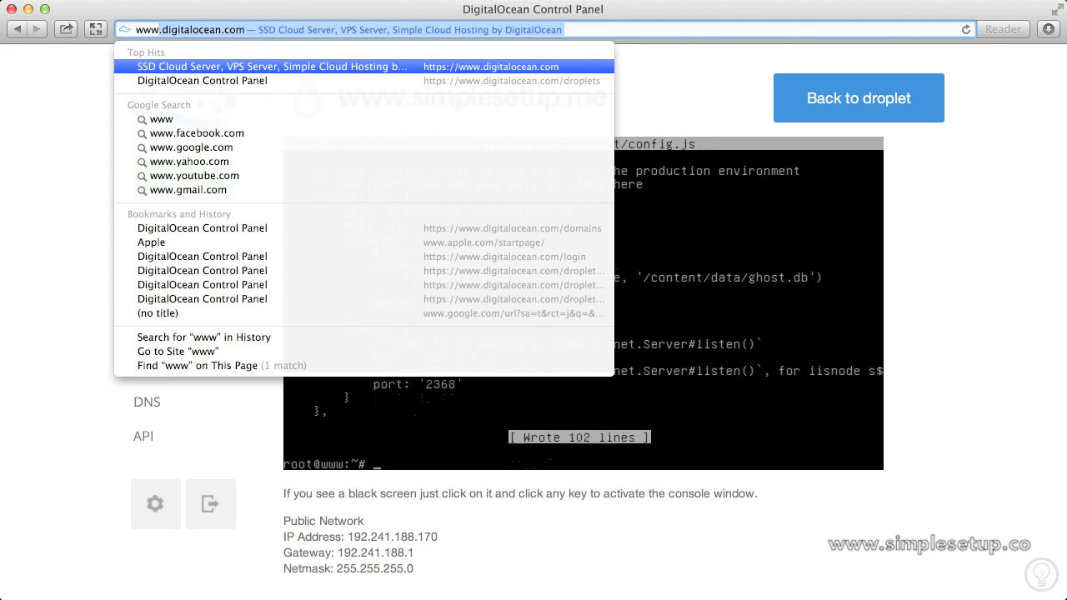
type(".simpl")
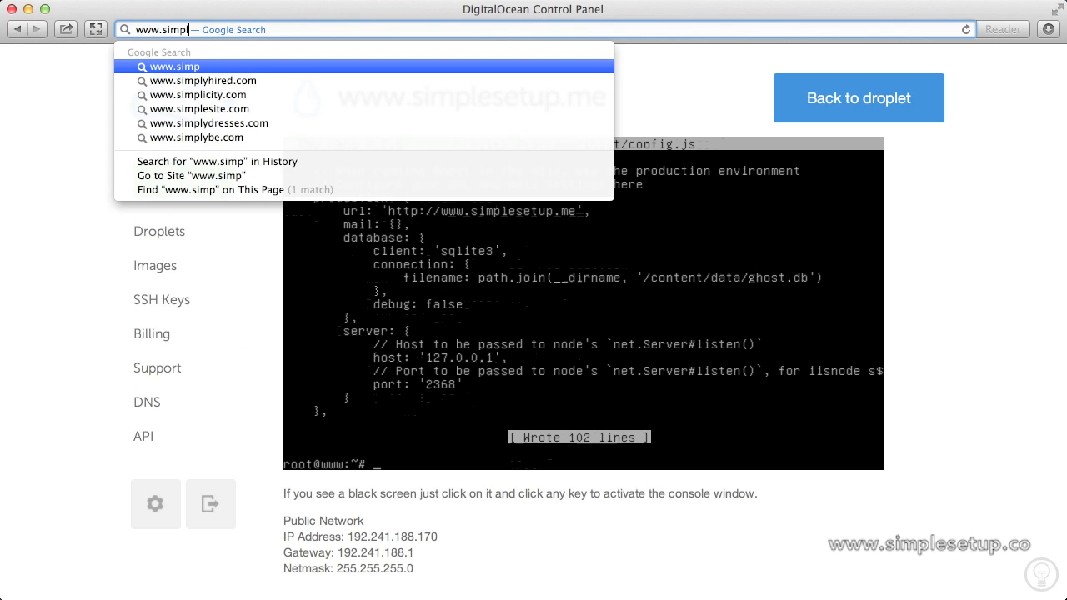
type("esetup.me")
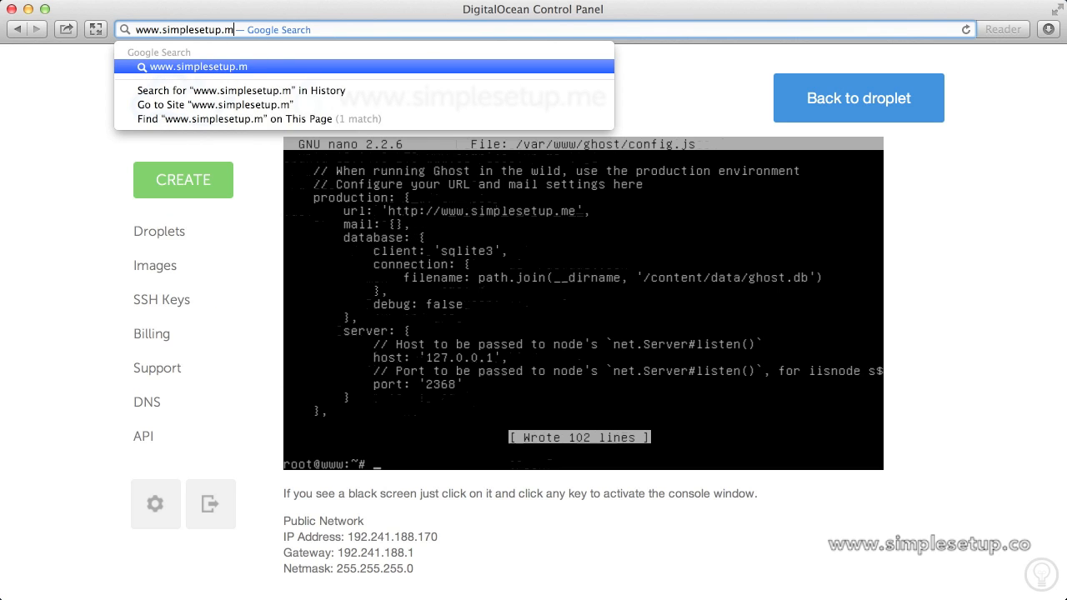
key("Return")
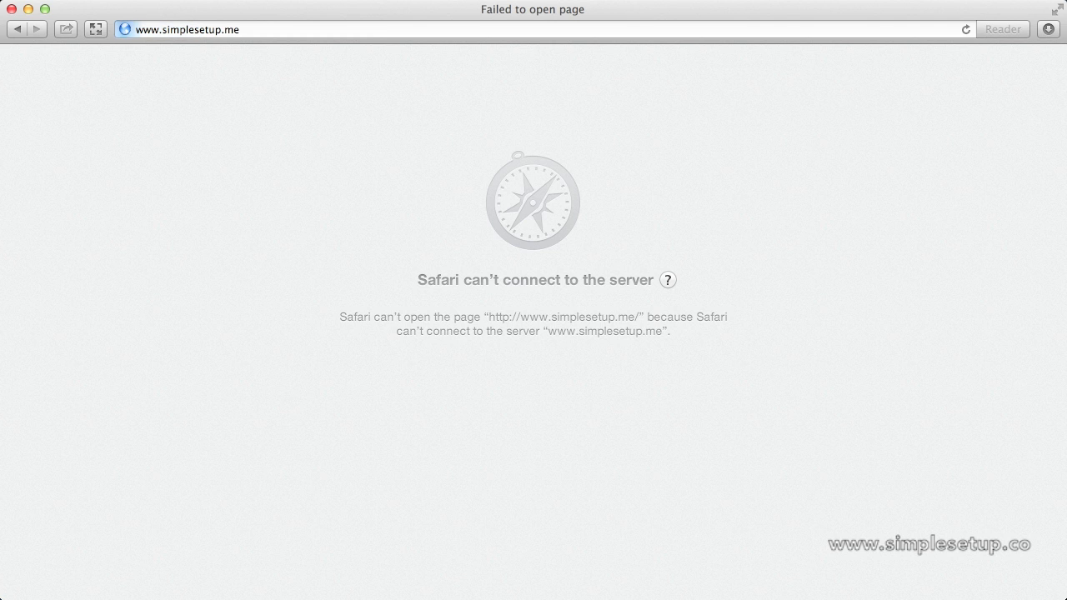
left_click(349, 30)
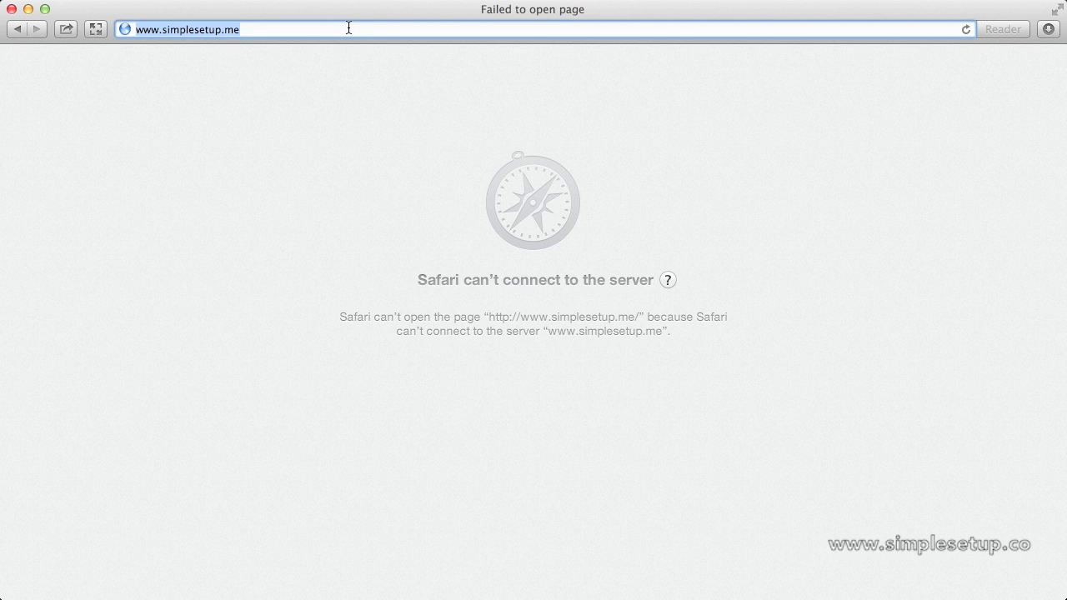
type("digitalocean.com")
key("Return")
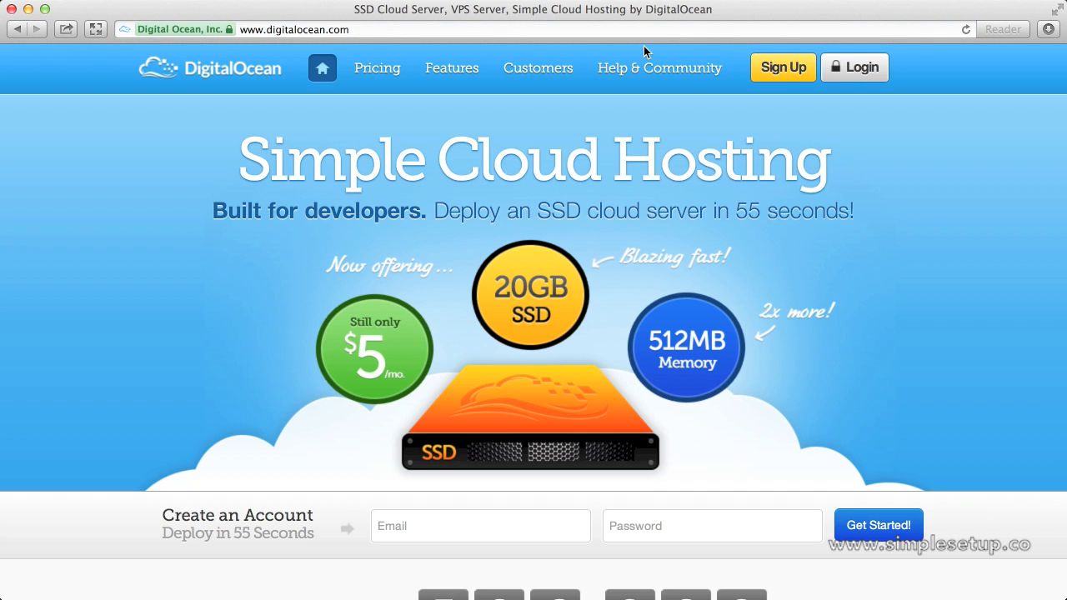
left_click(848, 67)
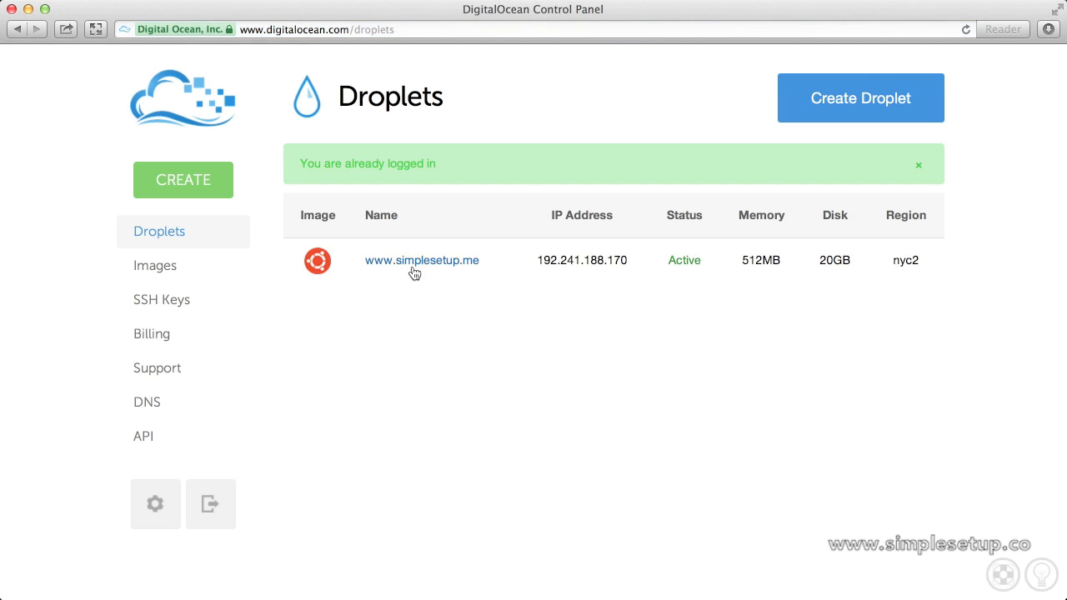
left_click(412, 263)
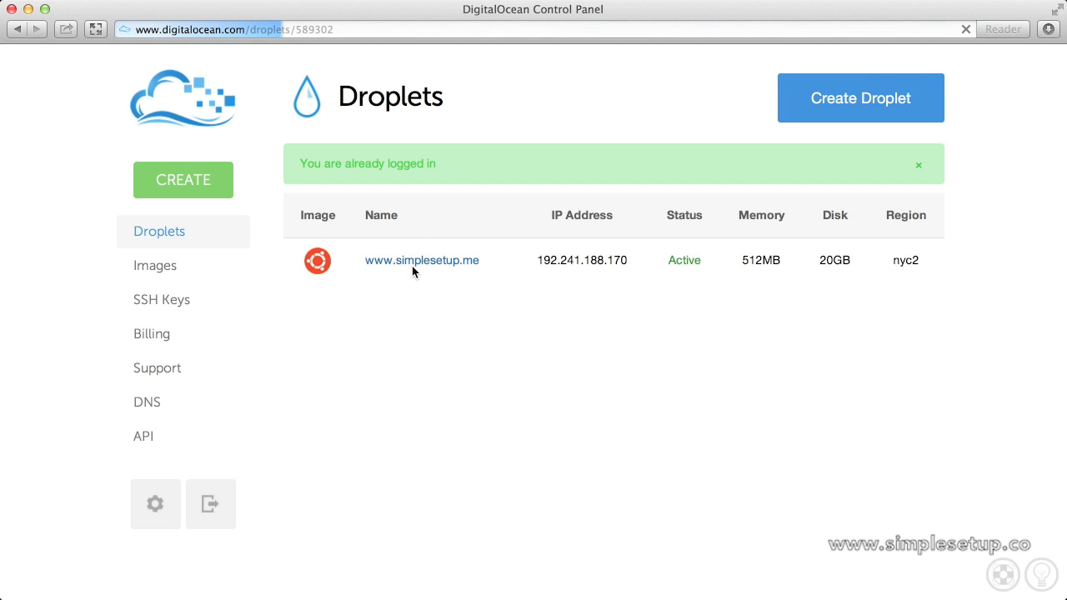
left_click(397, 261)
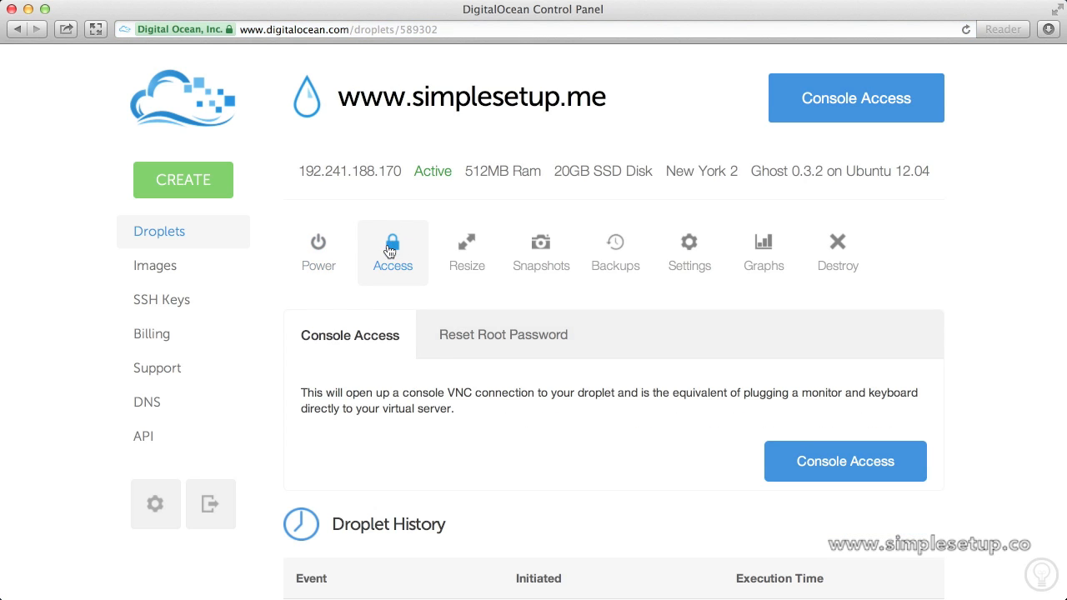
left_click(833, 476)
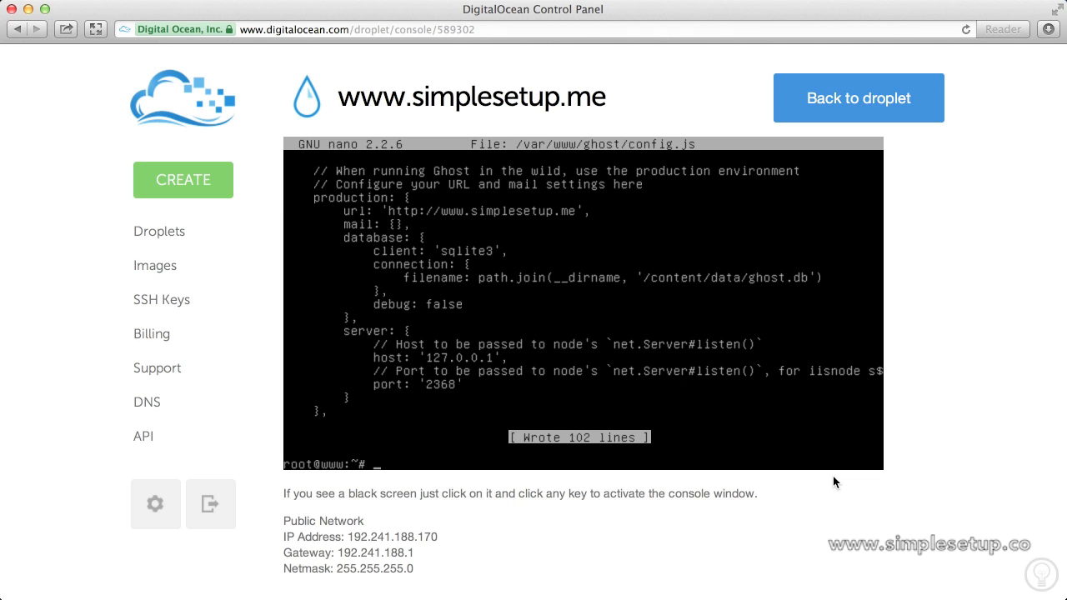
Run 'service ghost restart', then confirm with 'service ghost status' that Ghost is running.
type("service ghost re")
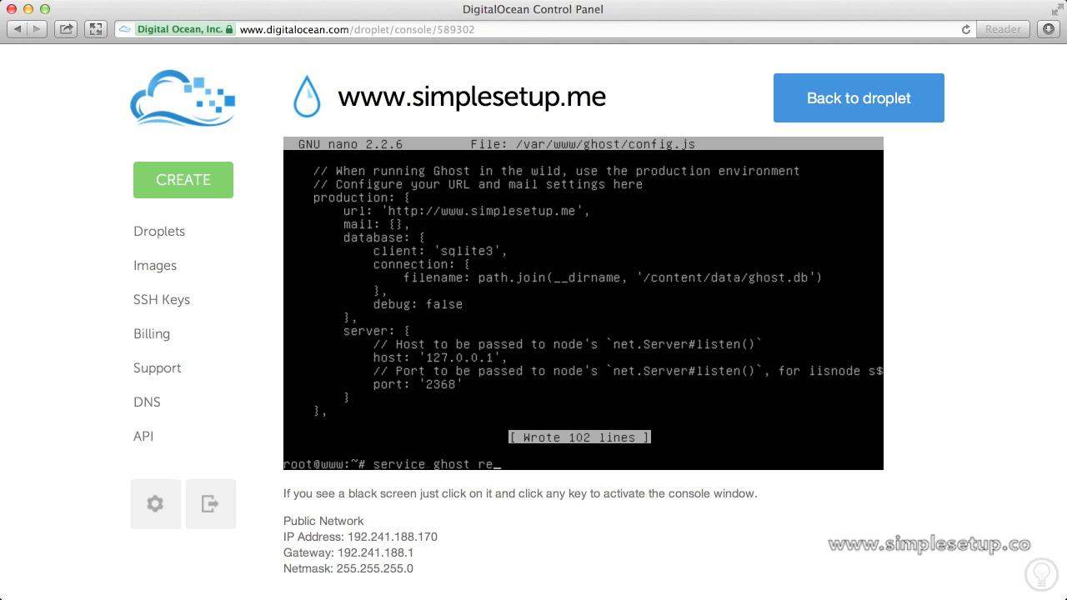
type("start")
key("Return")
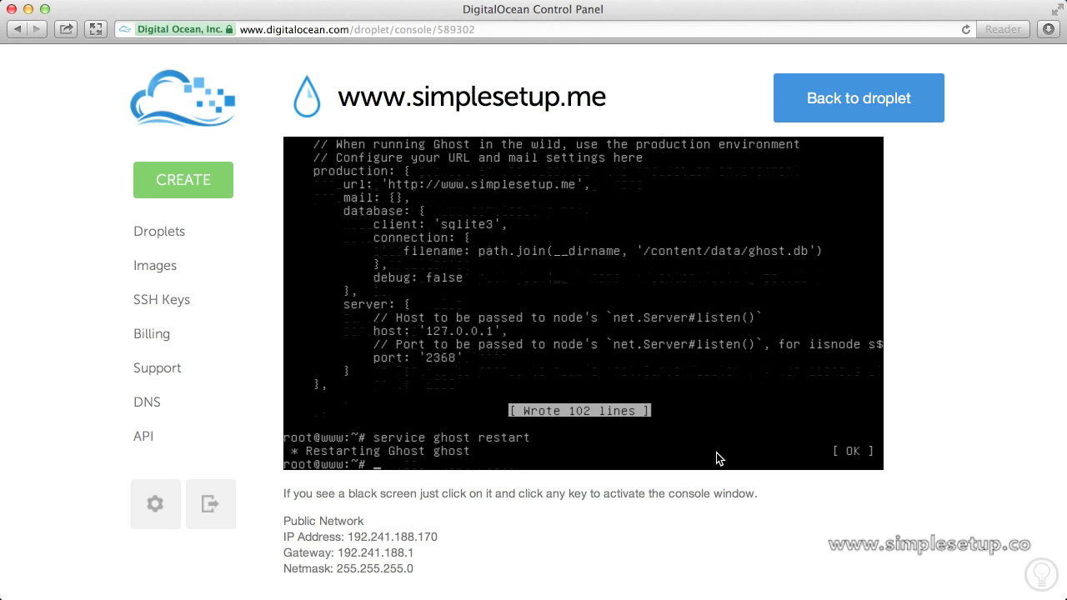
type("service ghost status")
key("Return")
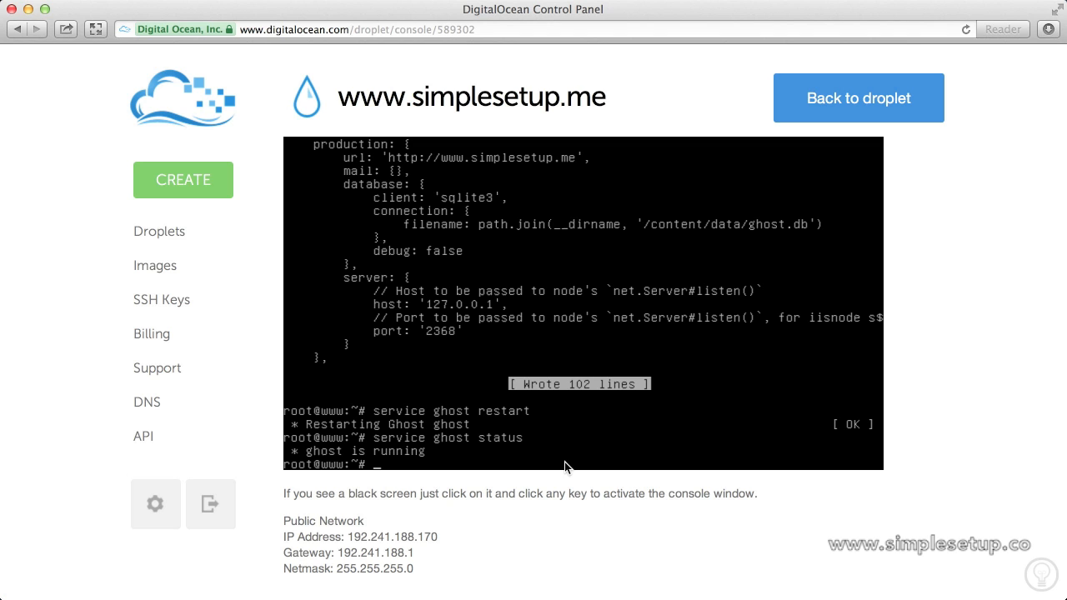
left_click(481, 30)
type("www.si")
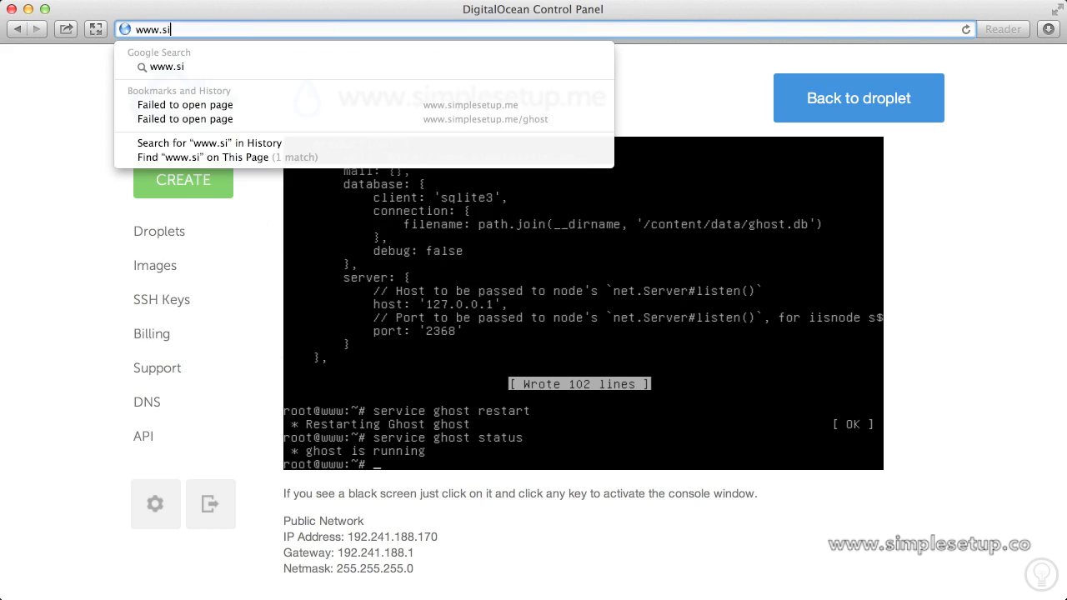
type("mplesetup.me")
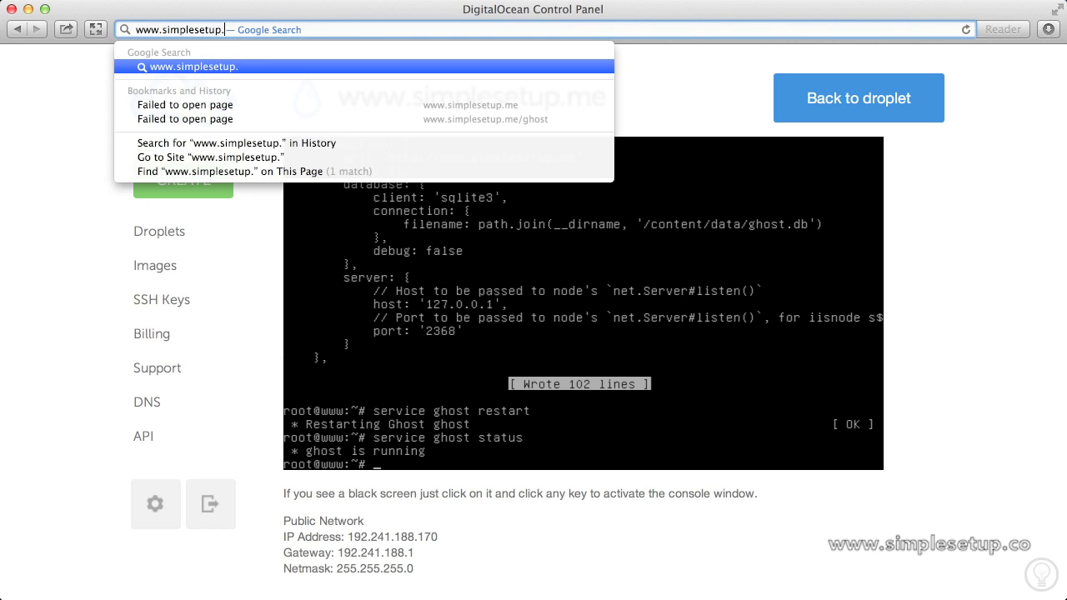
key("Return")
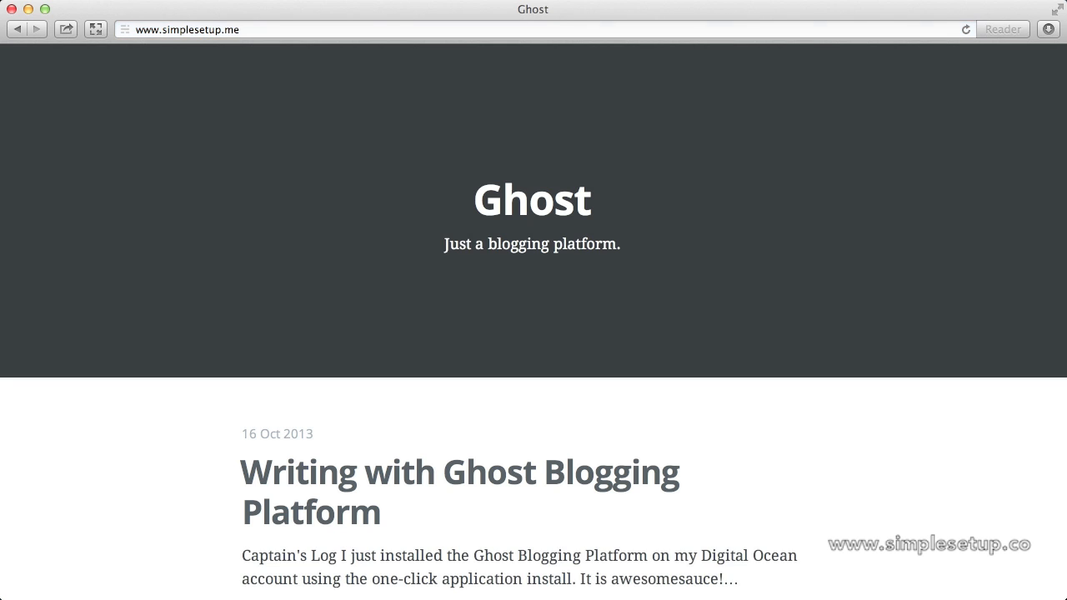
scroll(584, 289, "down", 5)
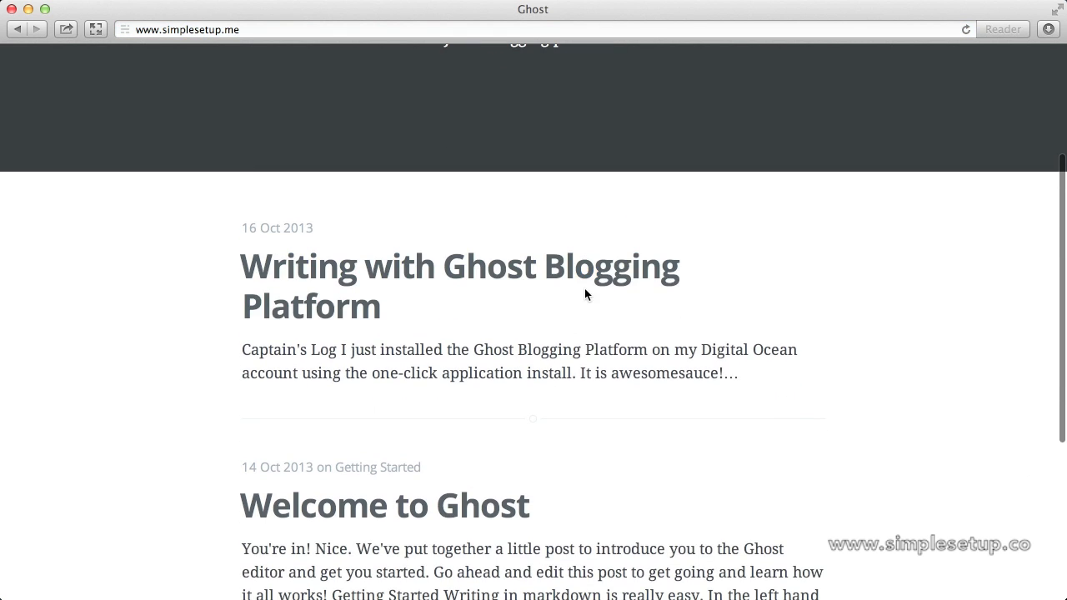
left_click(573, 283)
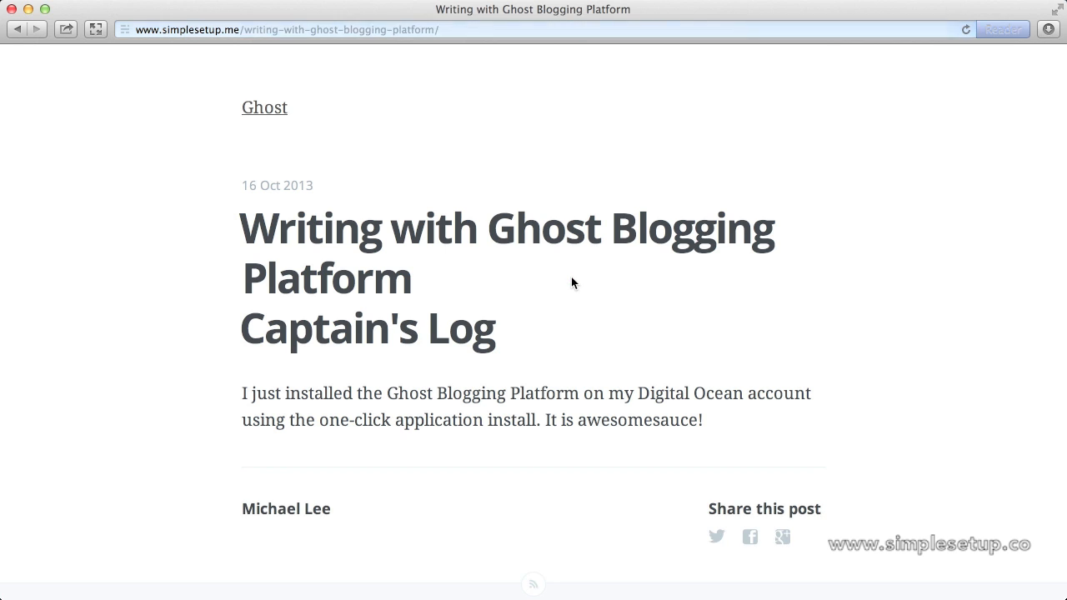
scroll(572, 282, "down", 2)
scroll(572, 282, "up", 2)
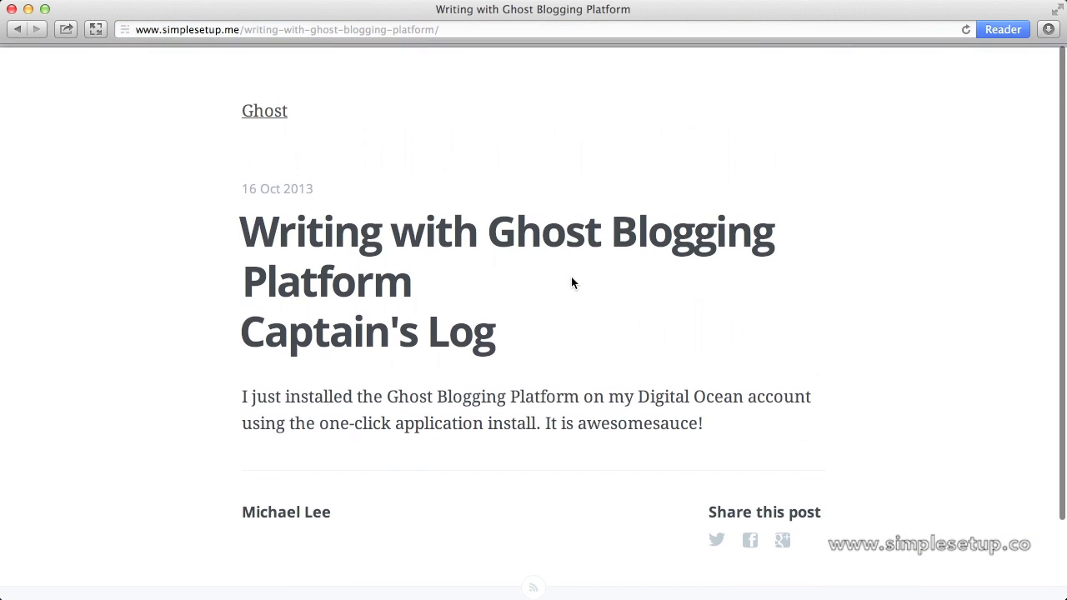
left_click(274, 108)
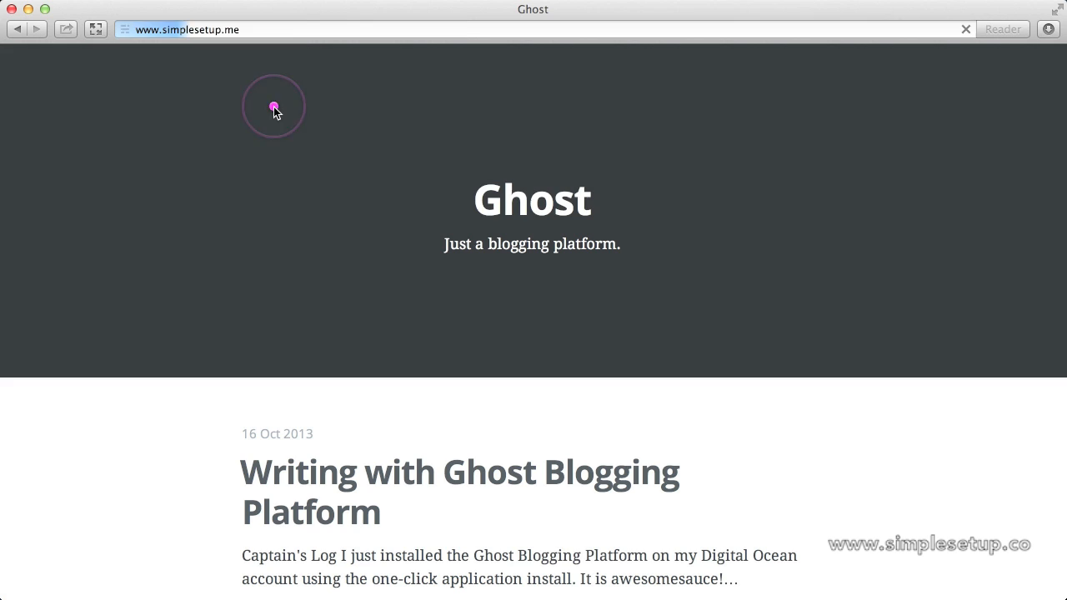